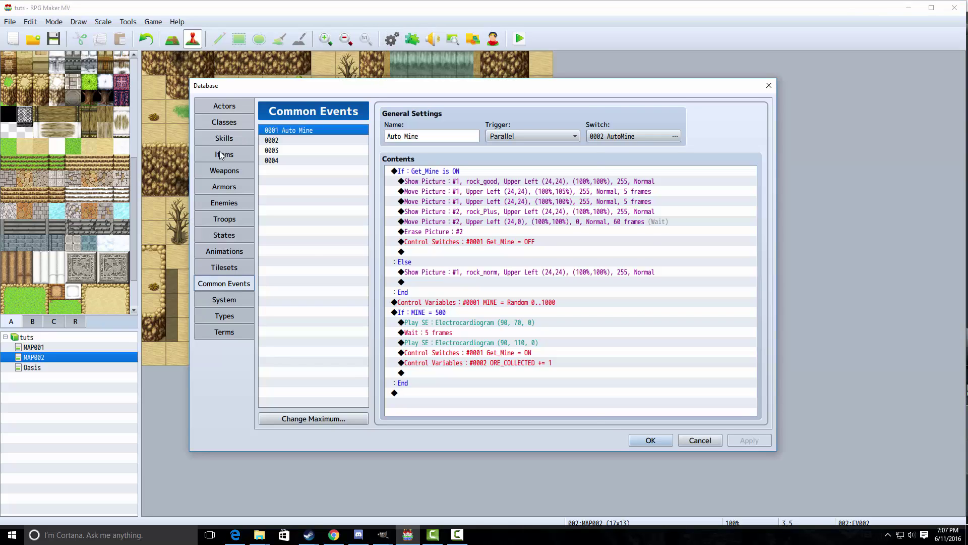
# Examine the Ore item's settings in the database's Items, then return to the common events.
pyautogui.click(221, 155)
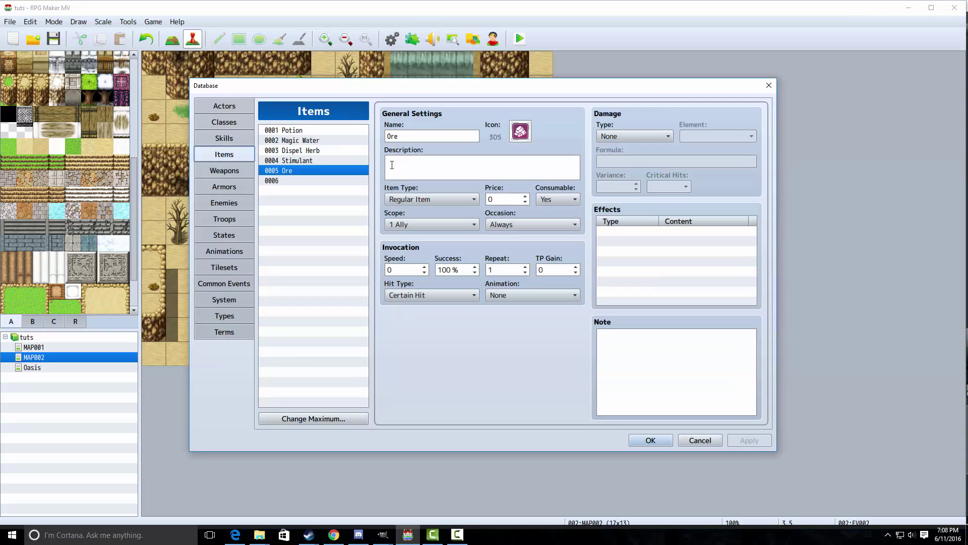
pyautogui.doubleClick(409, 137)
pyautogui.click(341, 242)
pyautogui.click(221, 283)
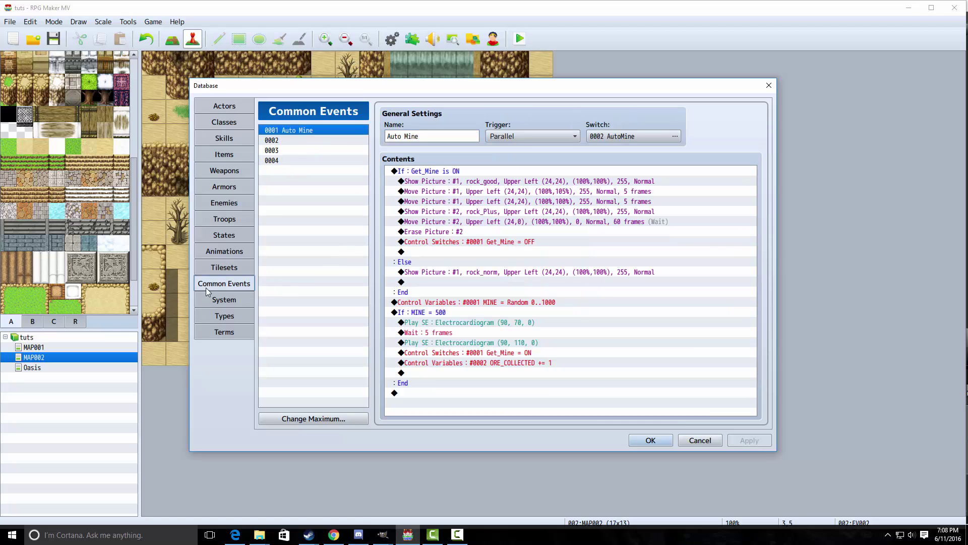
# Choose Parallel as the trigger of the Auto Mine common event.
pyautogui.click(388, 136)
pyautogui.click(343, 126)
pyautogui.click(444, 141)
pyautogui.click(530, 131)
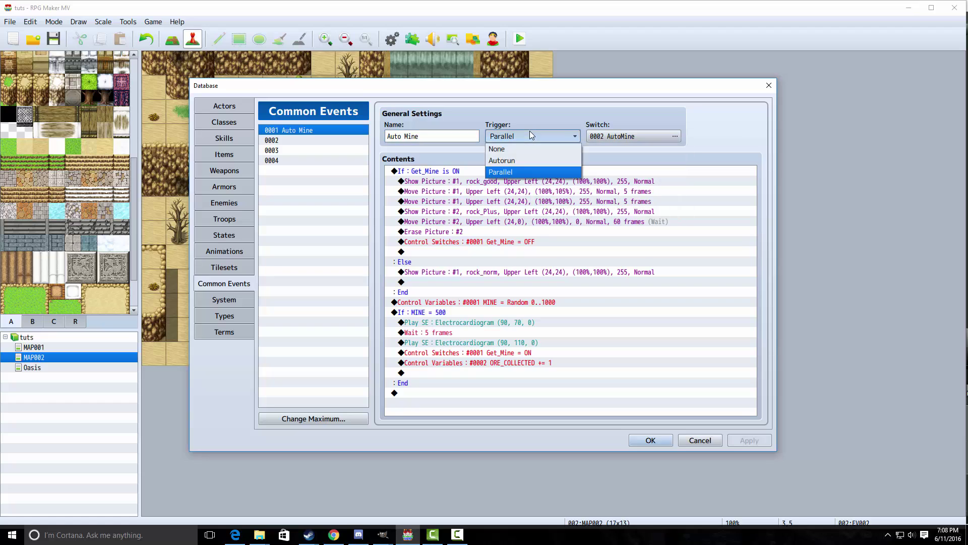
pyautogui.click(517, 171)
# Assign switch 0002 AutoMine as the condition switch of the Auto Mine common event.
pyautogui.click(674, 136)
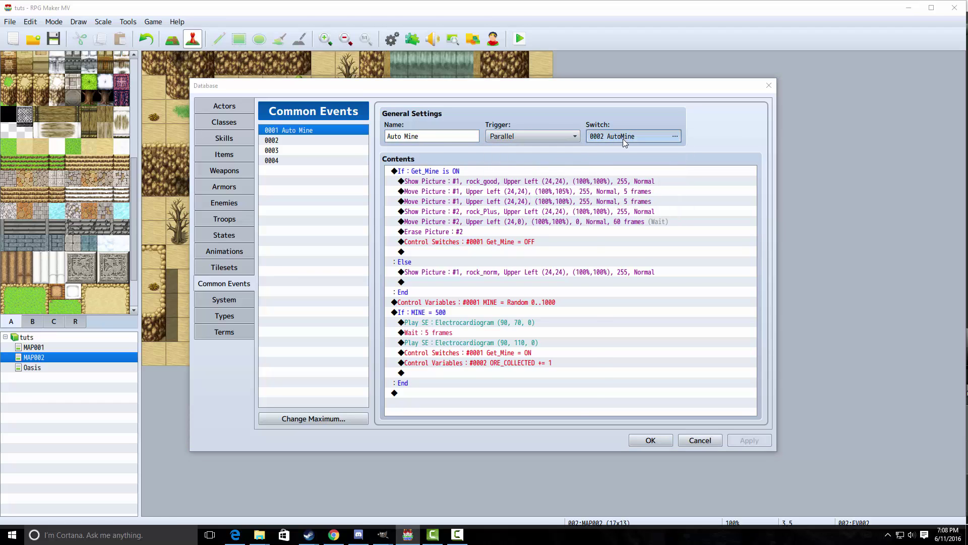
pyautogui.click(513, 159)
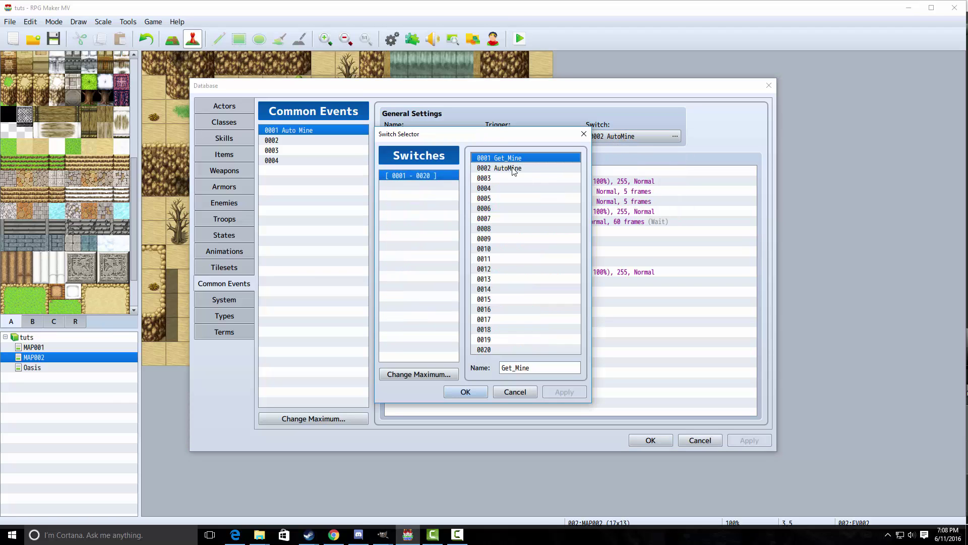
pyautogui.click(504, 168)
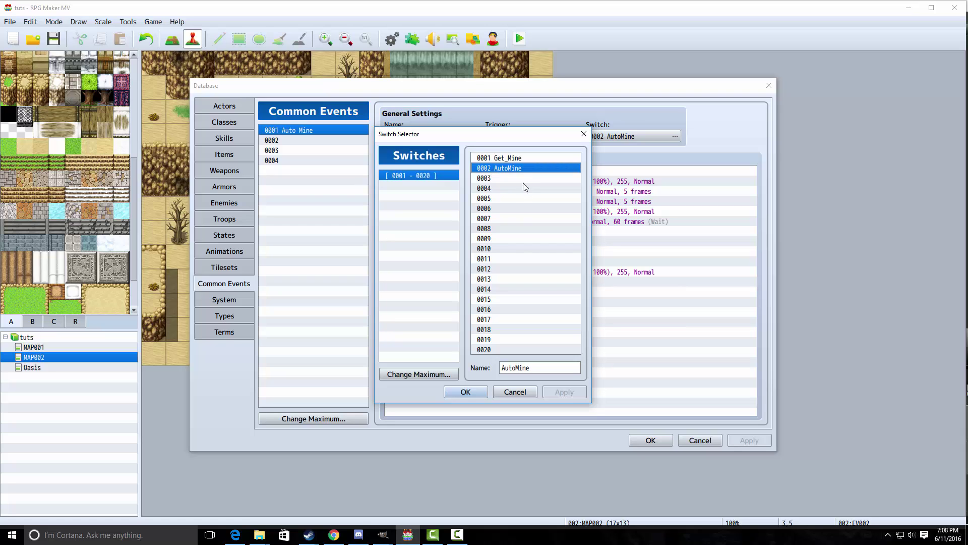
pyautogui.doubleClick(514, 170)
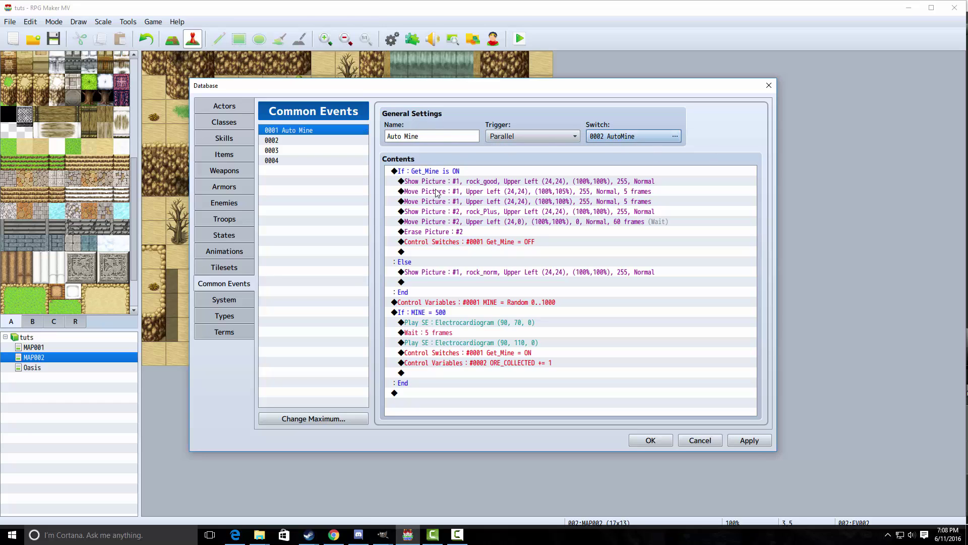
pyautogui.click(412, 403)
pyautogui.doubleClick(412, 403)
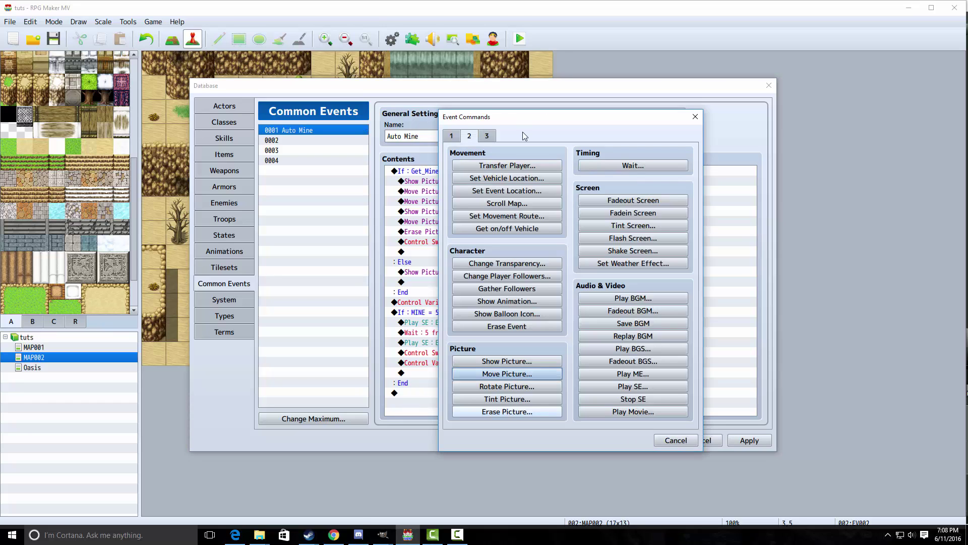
pyautogui.click(451, 136)
pyautogui.click(484, 327)
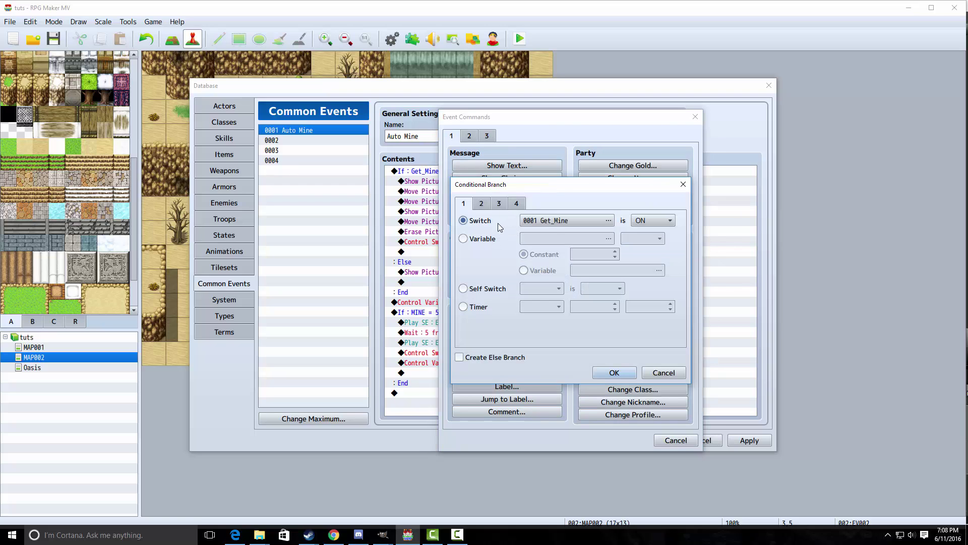
pyautogui.click(549, 224)
pyautogui.click(598, 184)
pyautogui.doubleClick(599, 185)
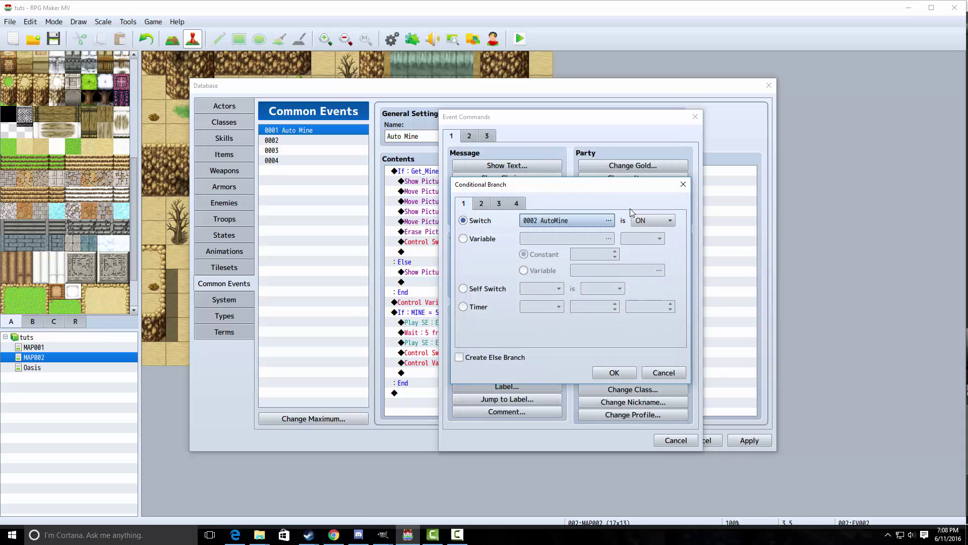
pyautogui.click(478, 357)
pyautogui.click(681, 375)
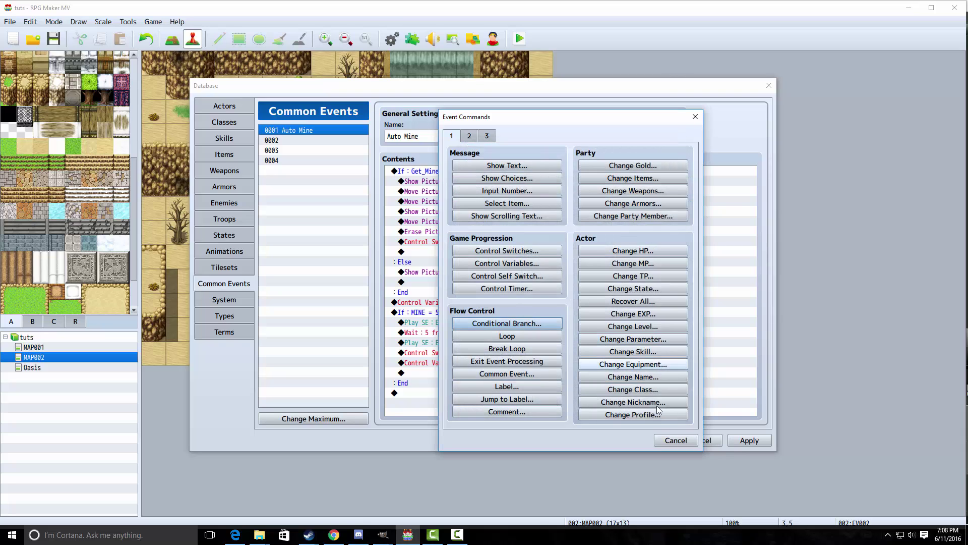
pyautogui.click(673, 440)
pyautogui.click(456, 182)
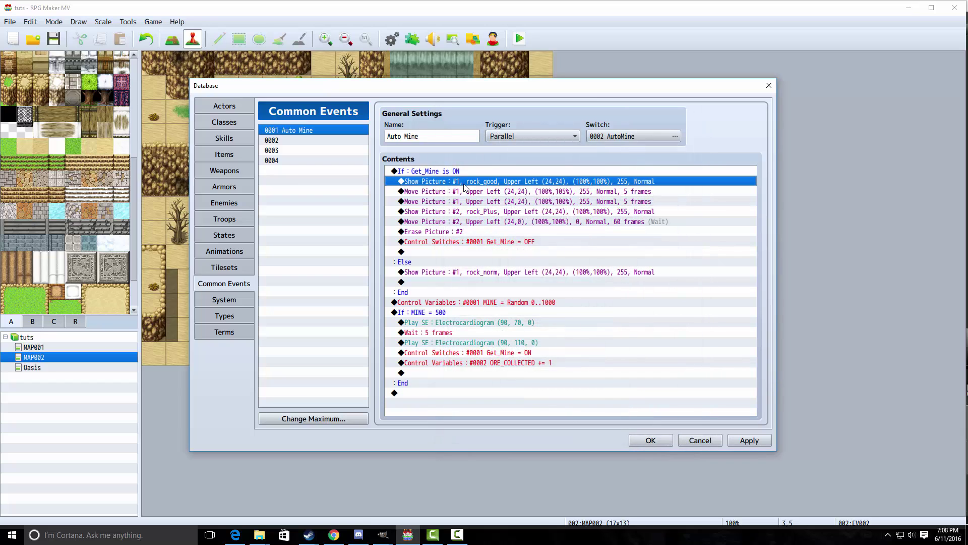
pyautogui.rightClick(456, 182)
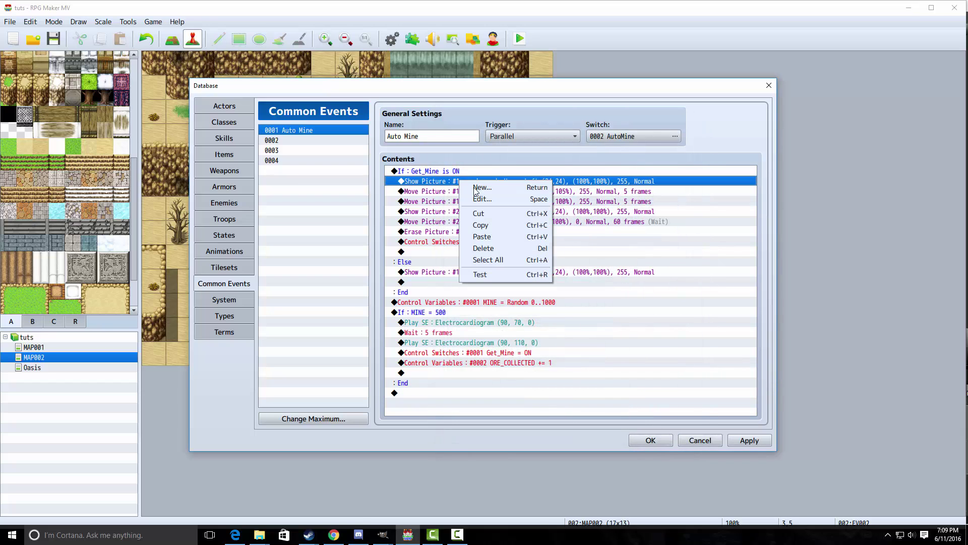
pyautogui.click(469, 185)
pyautogui.click(469, 136)
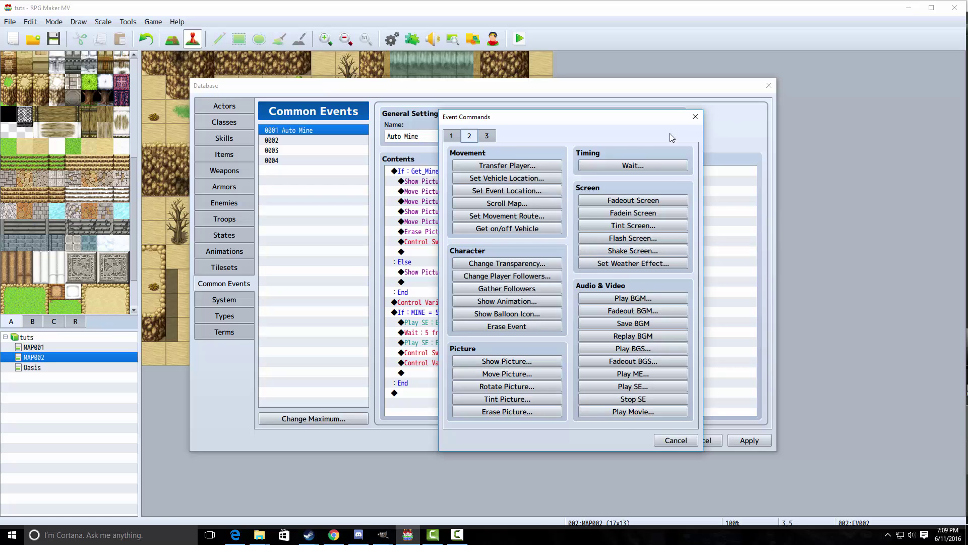
pyautogui.click(695, 117)
# Compare the rock_norm and rock_good images in the first Show Picture command, keeping rock_good for picture 1.
pyautogui.doubleClick(460, 183)
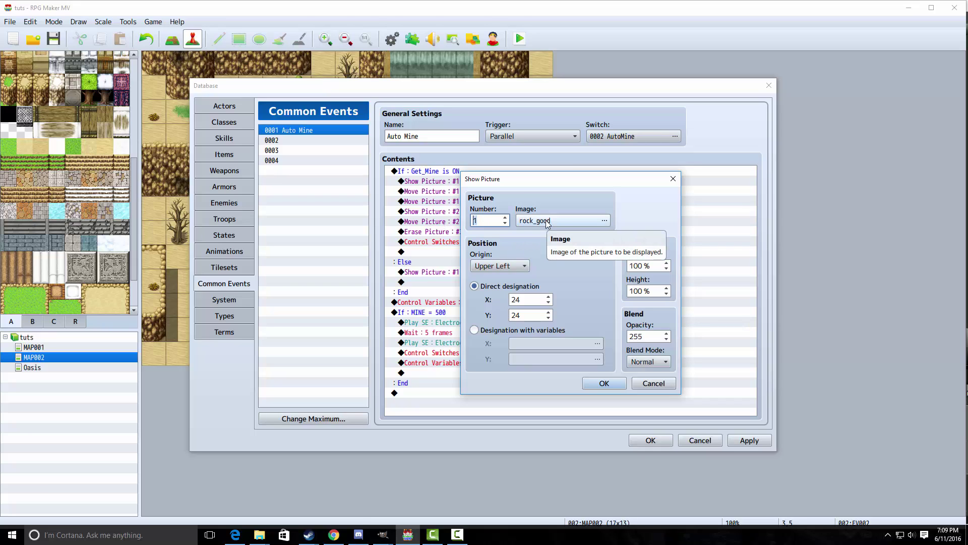
pyautogui.doubleClick(545, 220)
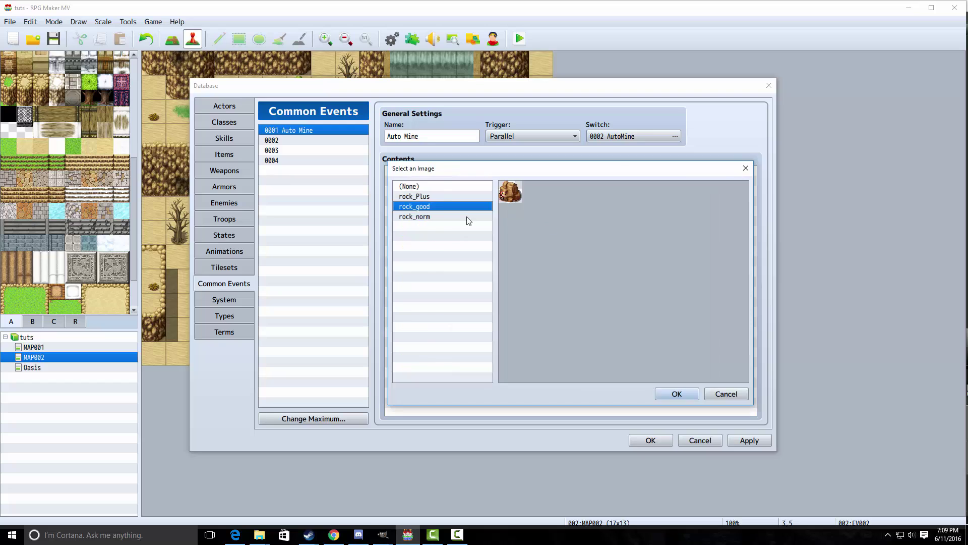
pyautogui.doubleClick(468, 211)
pyautogui.doubleClick(535, 223)
pyautogui.click(423, 217)
pyautogui.click(423, 208)
pyautogui.click(434, 215)
pyautogui.click(435, 207)
pyautogui.click(433, 214)
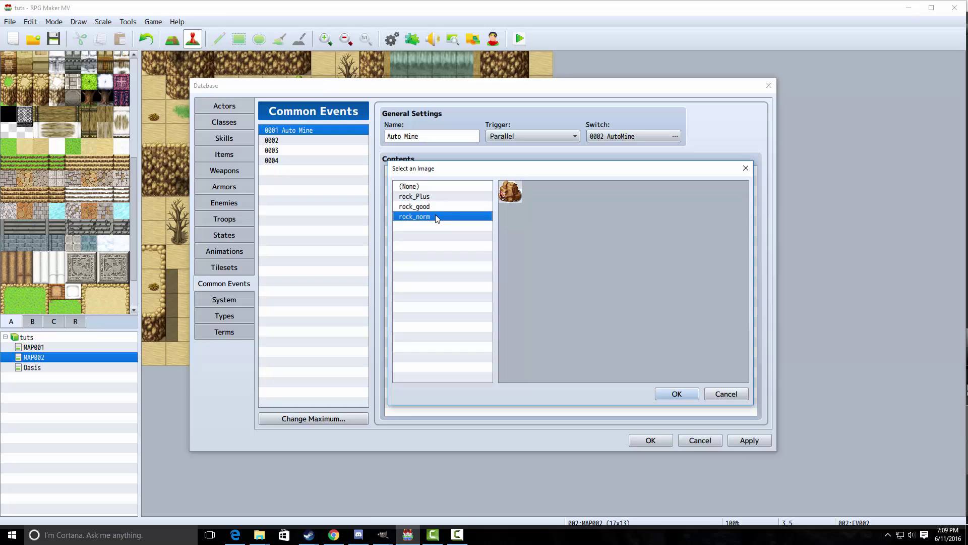
pyautogui.click(434, 205)
pyautogui.click(434, 214)
pyautogui.click(435, 209)
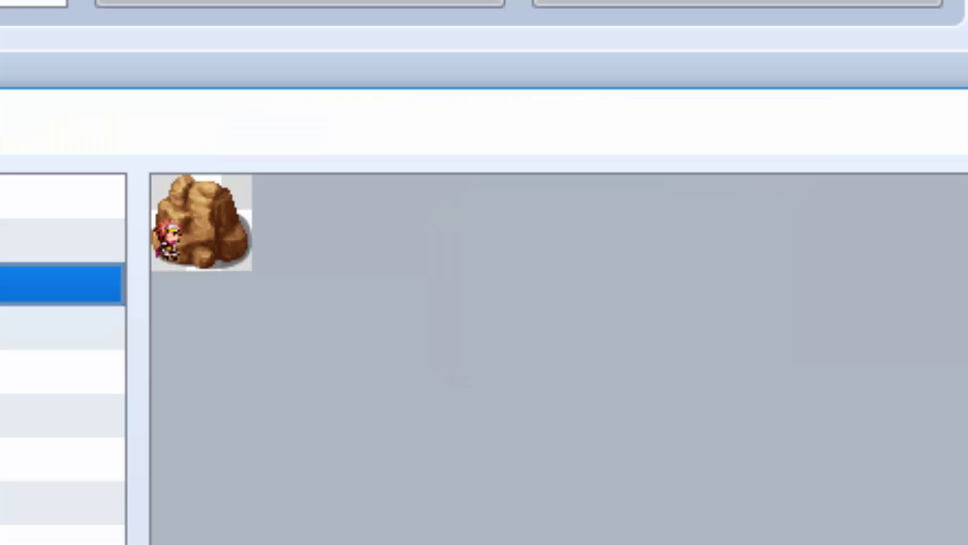
pyautogui.click(434, 215)
pyautogui.click(435, 209)
pyautogui.click(60, 328)
pyautogui.click(60, 283)
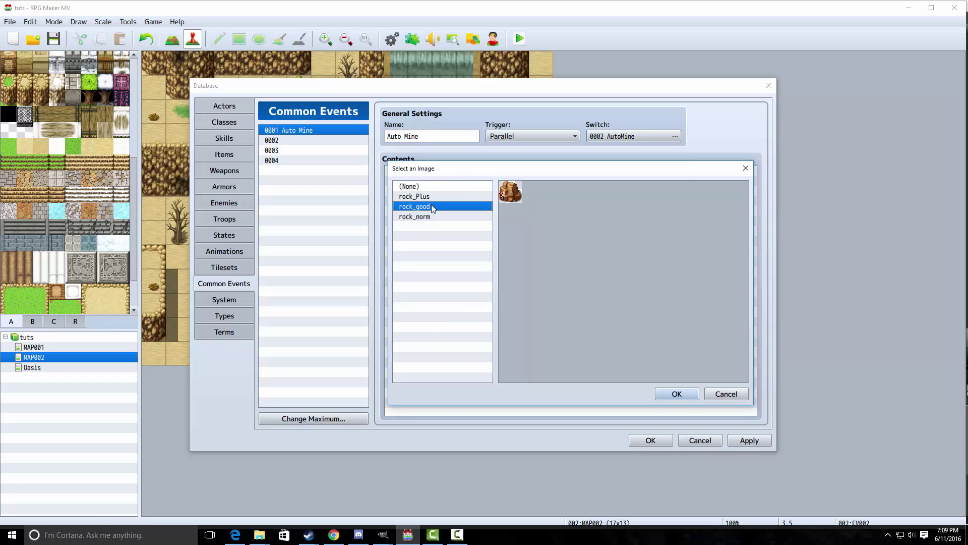
pyautogui.doubleClick(431, 206)
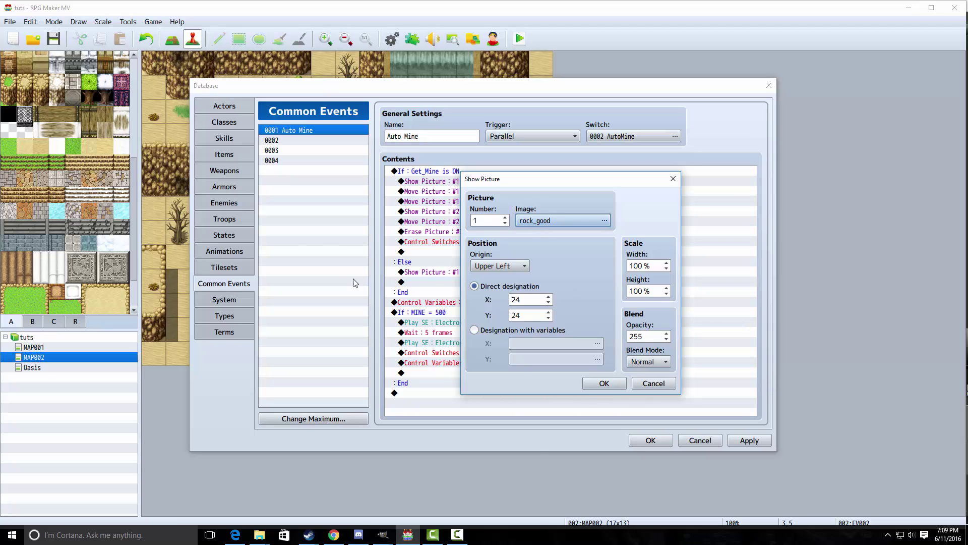
pyautogui.click(612, 383)
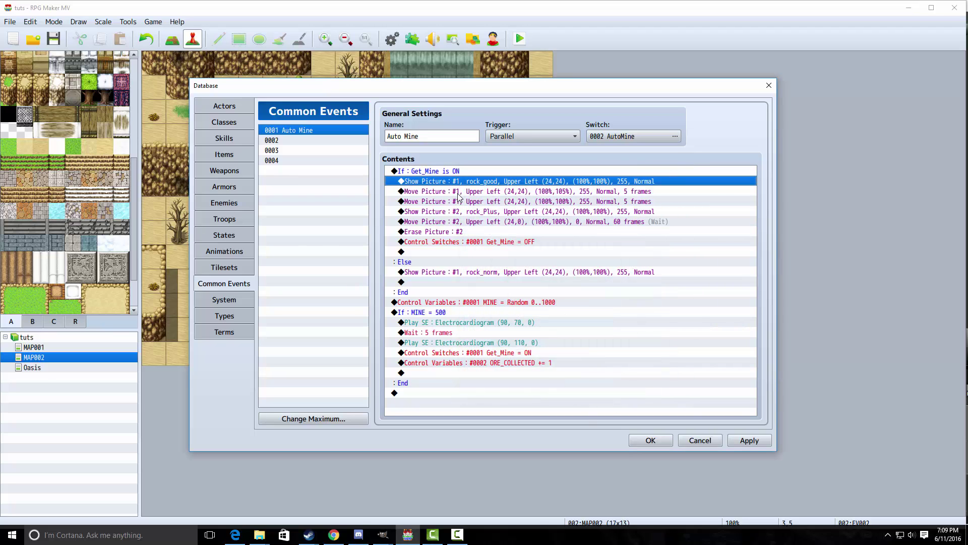
# Examine the scale and duration settings of the two Move Picture commands for picture 1.
pyautogui.click(589, 193)
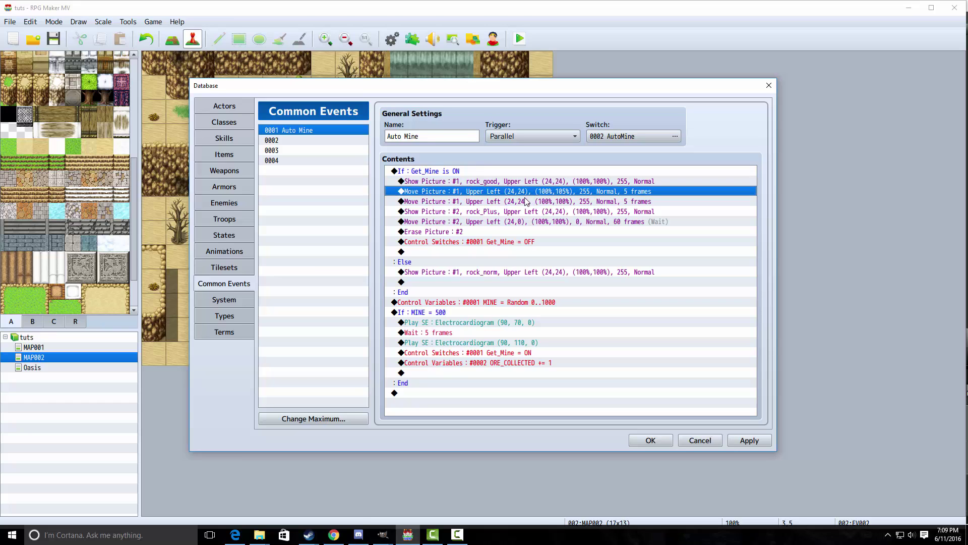
pyautogui.doubleClick(446, 192)
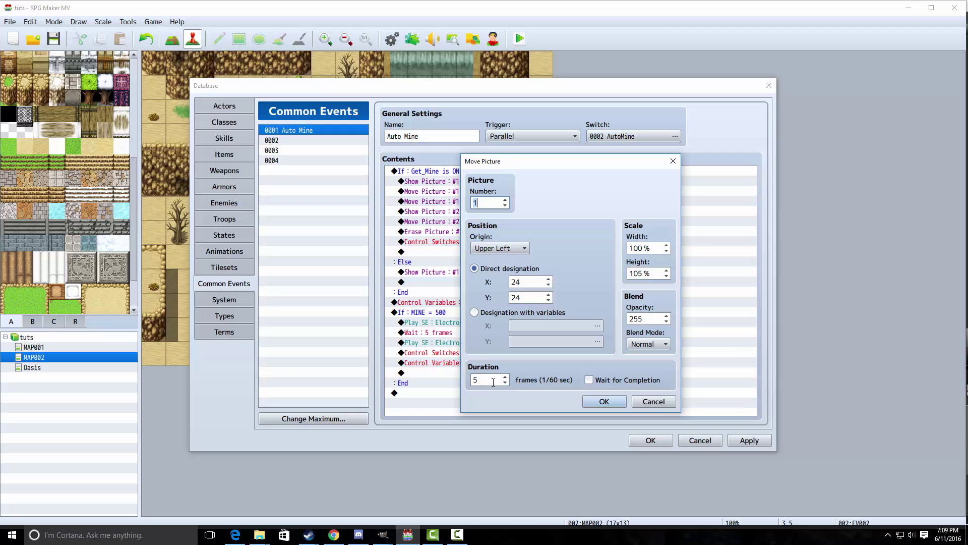
pyautogui.click(474, 379)
pyautogui.click(605, 401)
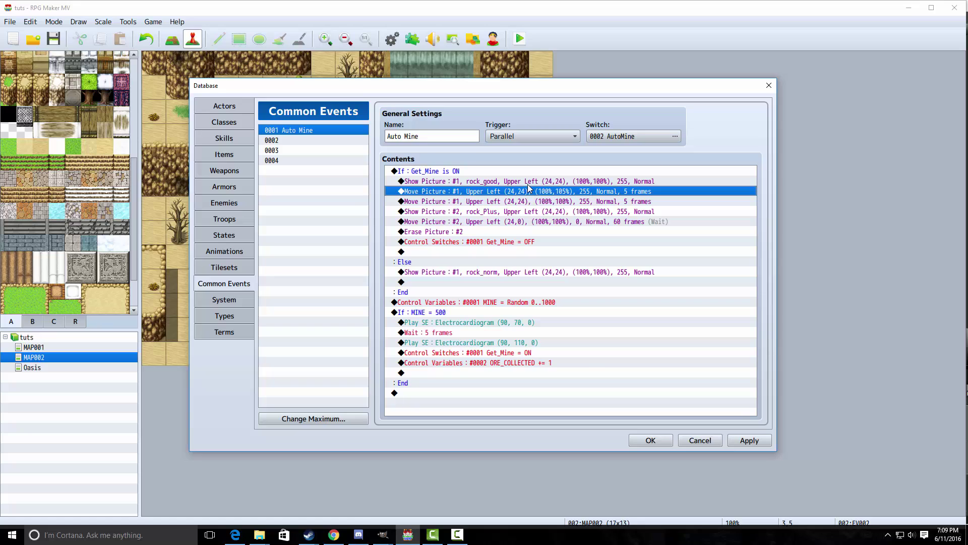
pyautogui.doubleClick(529, 201)
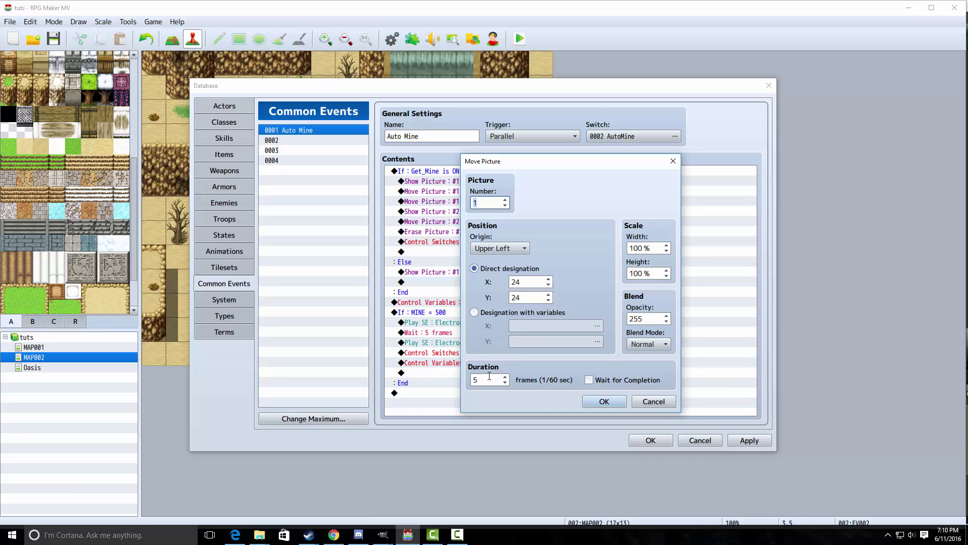
pyautogui.moveTo(575, 163); pyautogui.dragTo(626, 158)
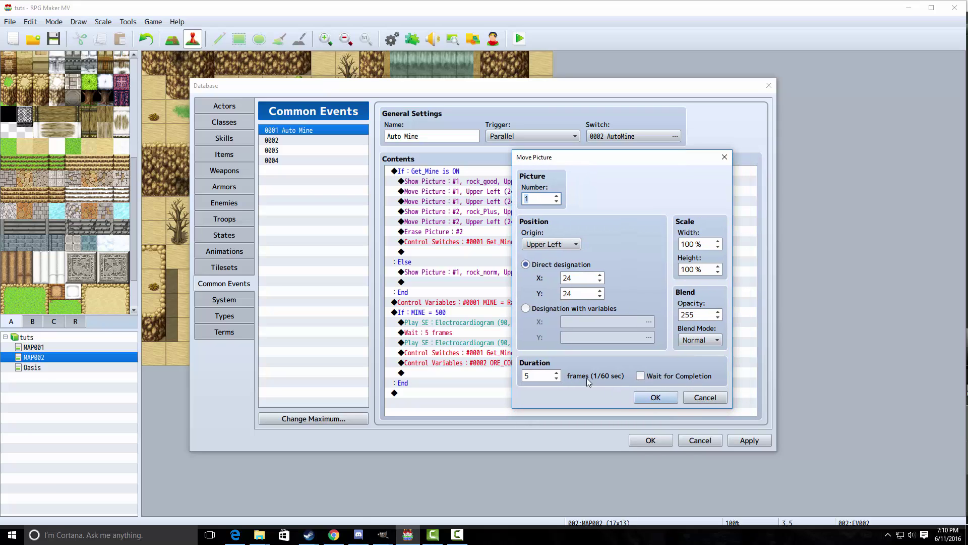
pyautogui.click(542, 377)
pyautogui.doubleClick(690, 269)
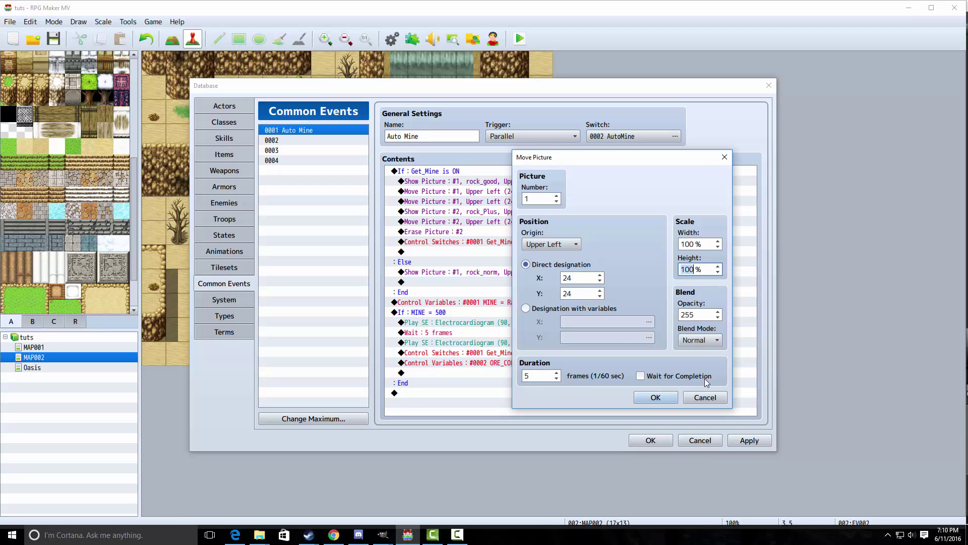
pyautogui.click(656, 397)
# Examine the Show Picture, Move Picture and Erase Picture commands for picture 2, including its rock_Plus image.
pyautogui.doubleClick(610, 212)
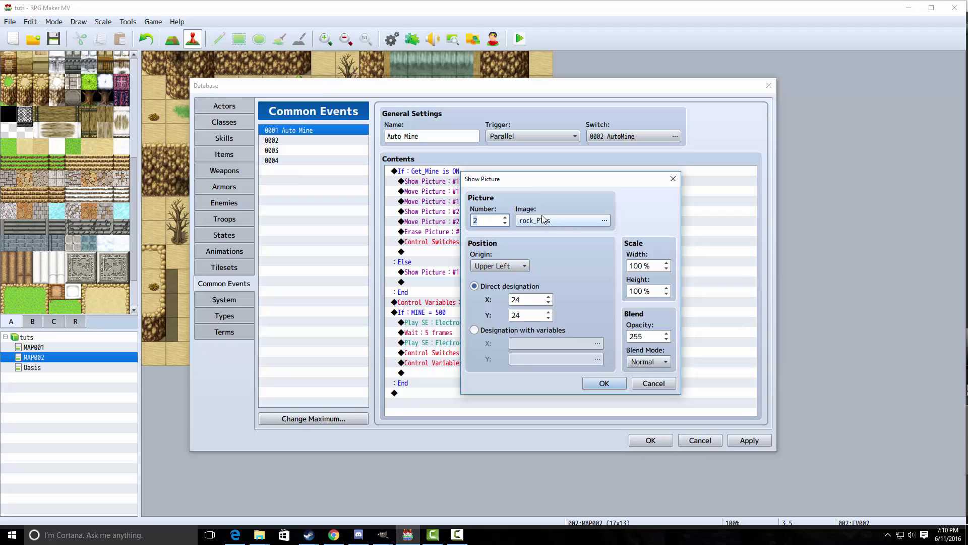
pyautogui.moveTo(545, 179); pyautogui.dragTo(670, 196)
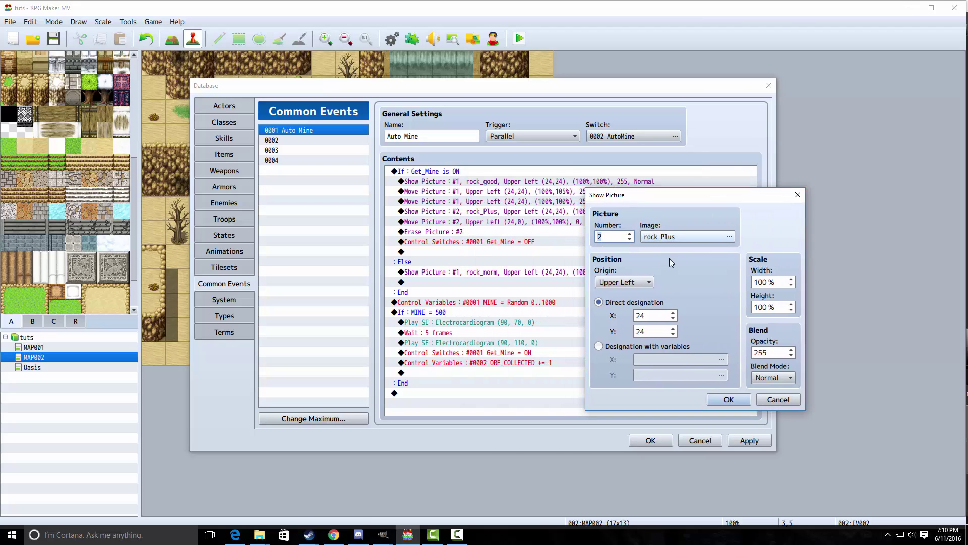
pyautogui.doubleClick(689, 237)
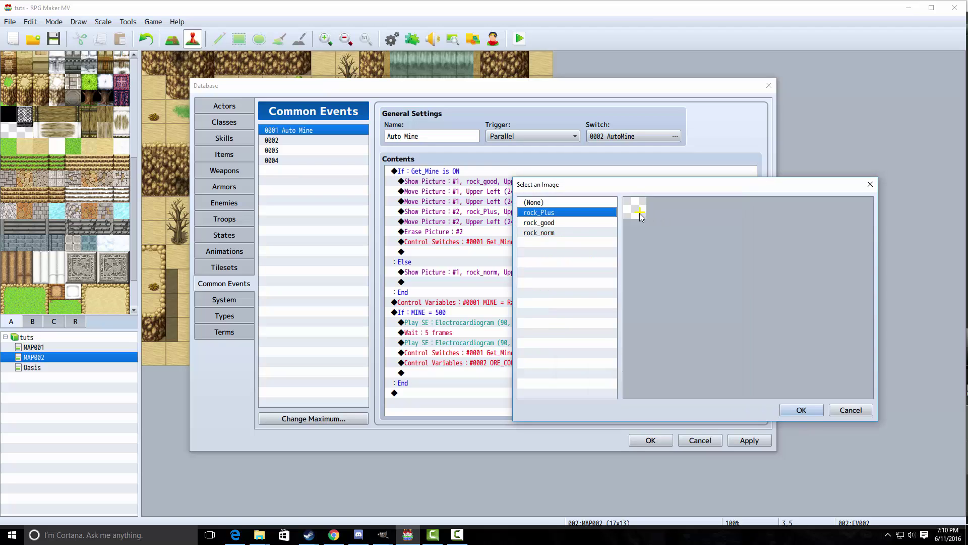
pyautogui.click(800, 408)
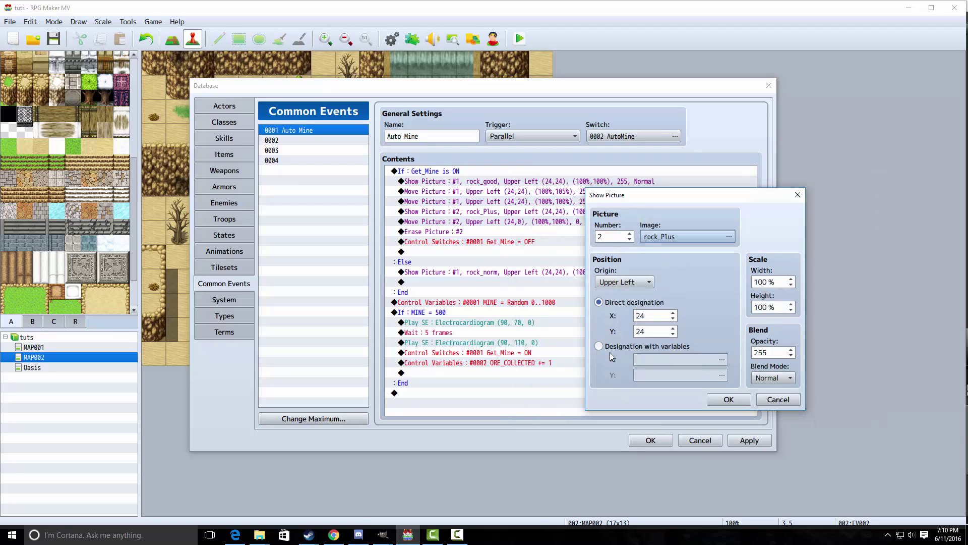
pyautogui.click(726, 399)
pyautogui.doubleClick(501, 223)
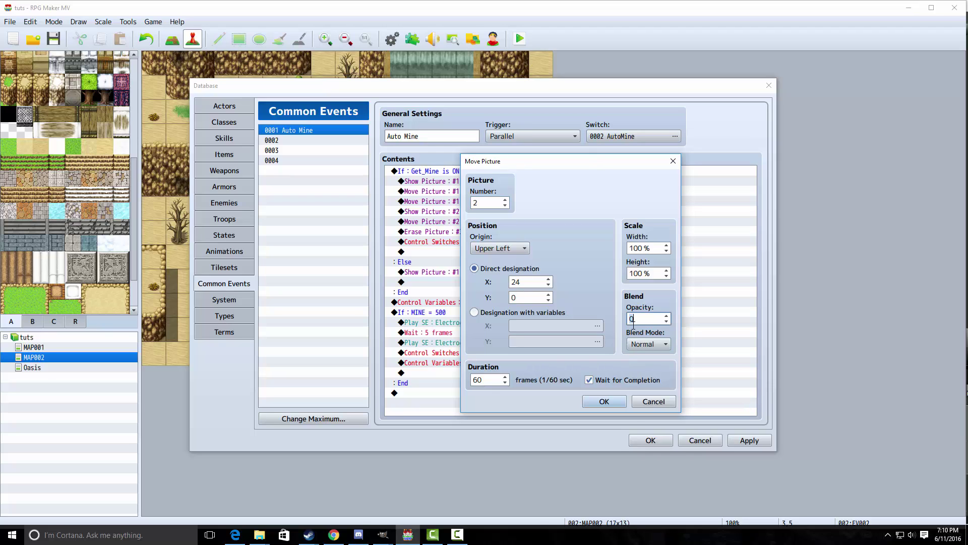
pyautogui.click(604, 401)
pyautogui.doubleClick(454, 232)
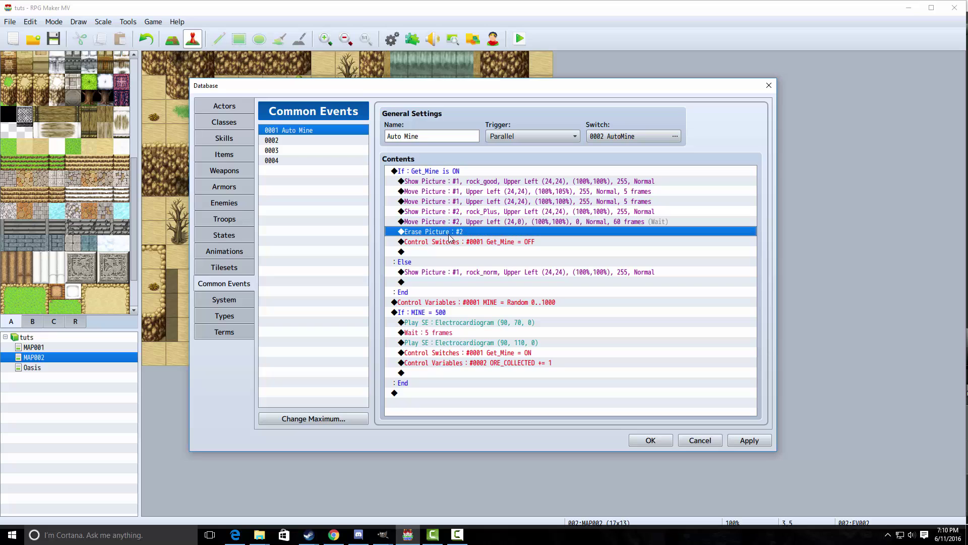
pyautogui.press('Escape')
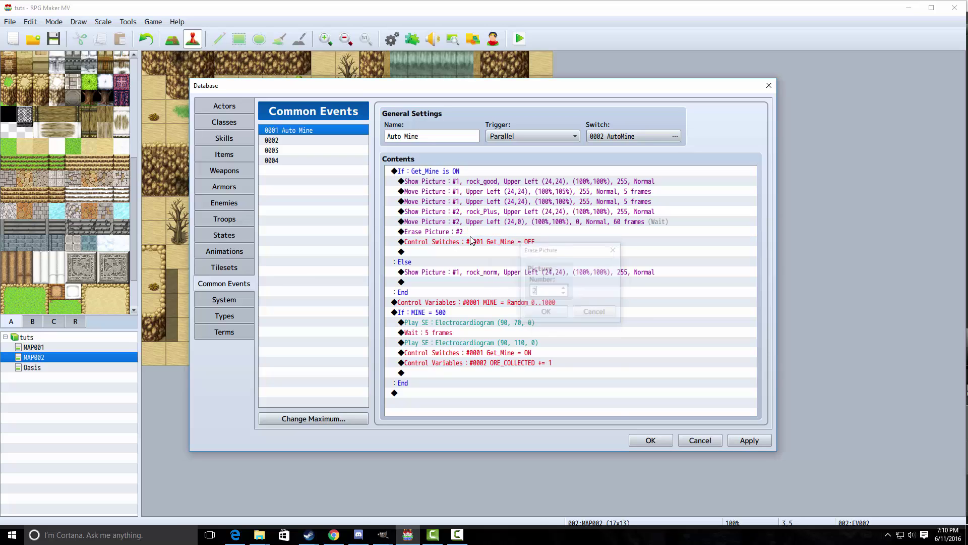
# Locate the Erase Picture command among the available event commands without adding one.
pyautogui.rightClick(469, 238)
pyautogui.click(499, 244)
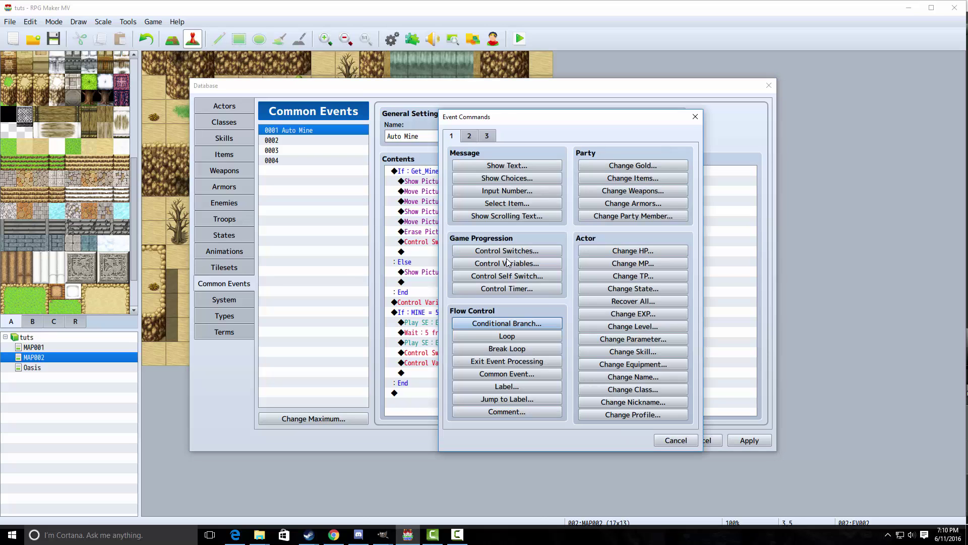
pyautogui.click(469, 135)
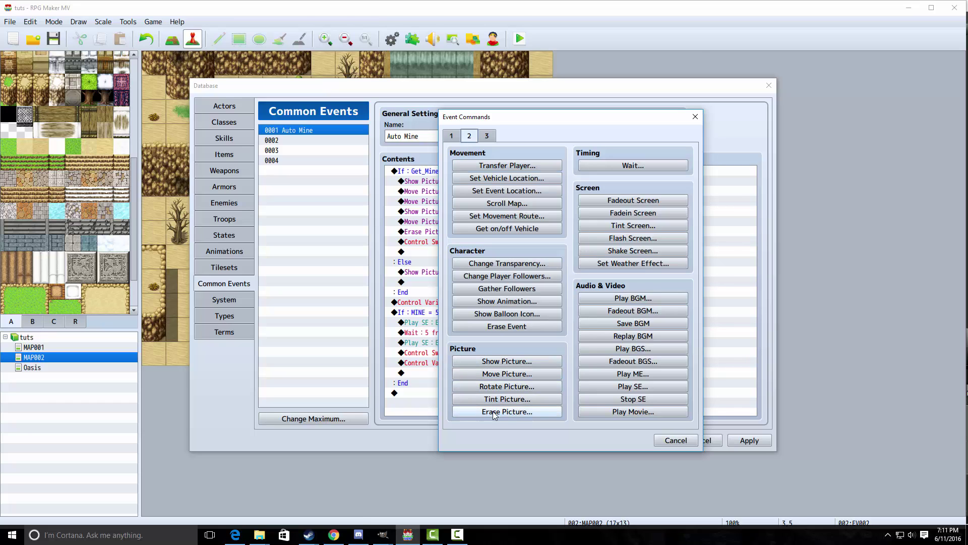
pyautogui.press('Escape')
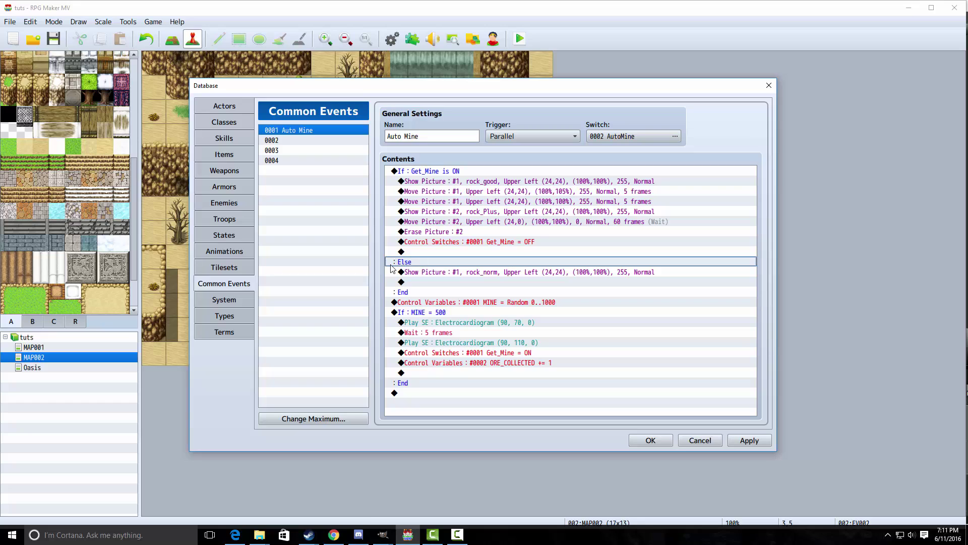
# Examine the Show Picture command in the Else branch, including its rock_norm image.
pyautogui.click(414, 272)
pyautogui.press('Return')
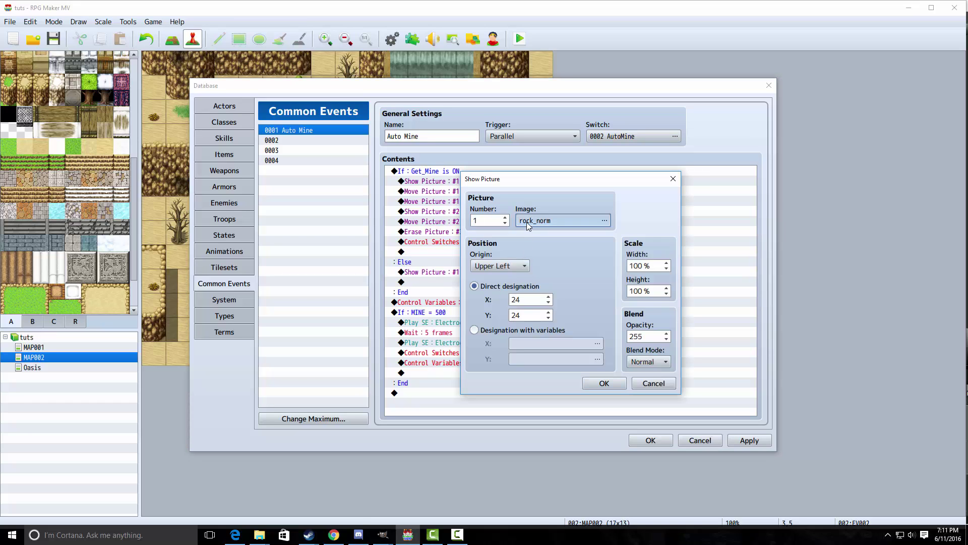
pyautogui.click(527, 221)
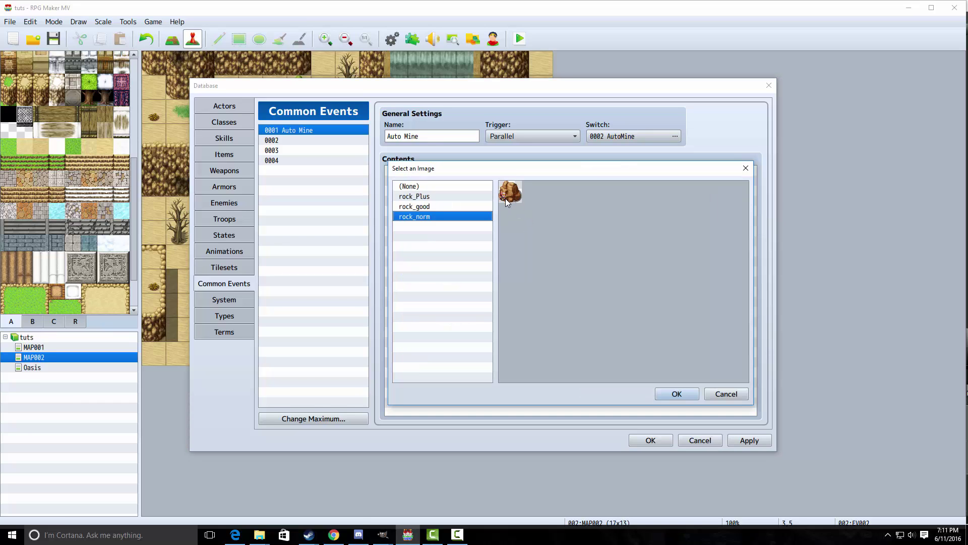
pyautogui.press('Return')
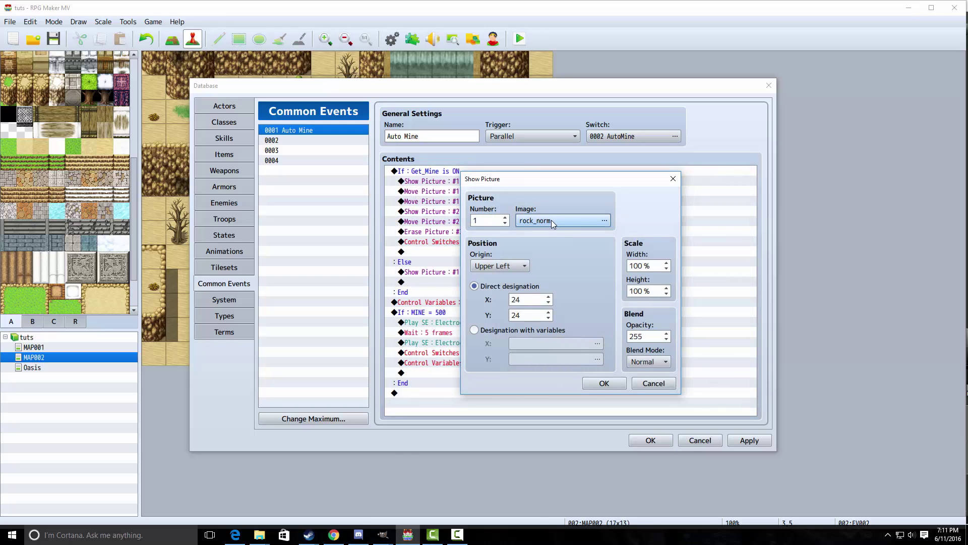
pyautogui.press('Return')
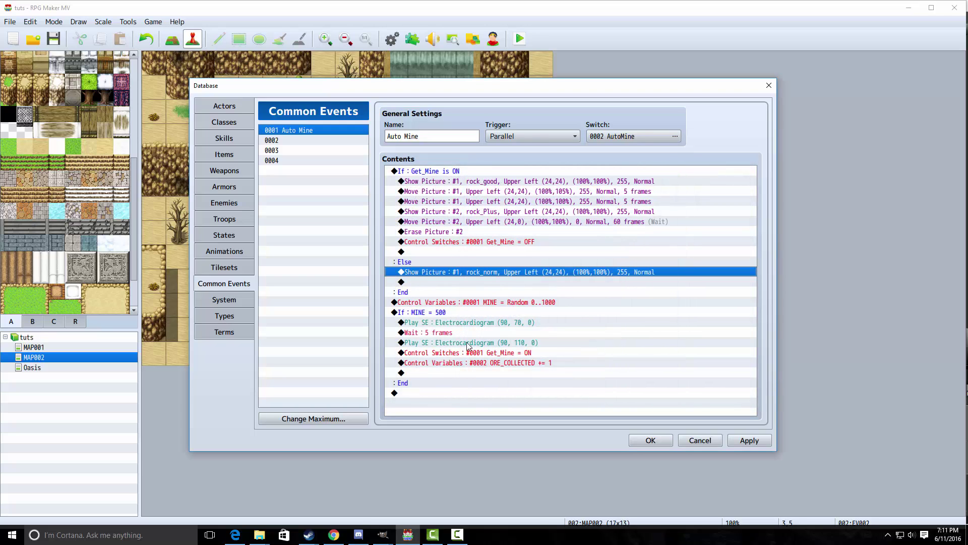
# Locate the Control Variables command among the available event commands without adding one.
pyautogui.click(425, 305)
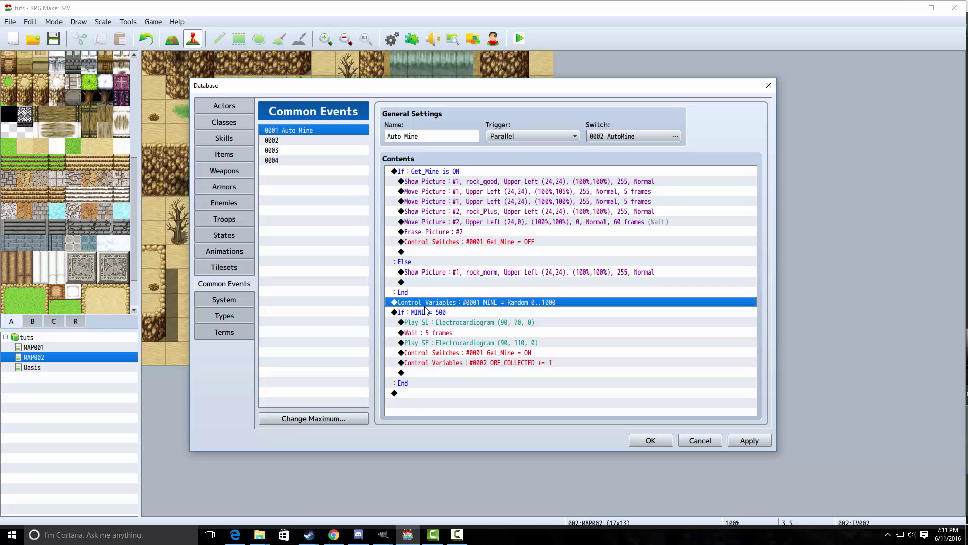
pyautogui.press('space')
pyautogui.press('Escape')
pyautogui.rightClick(463, 297)
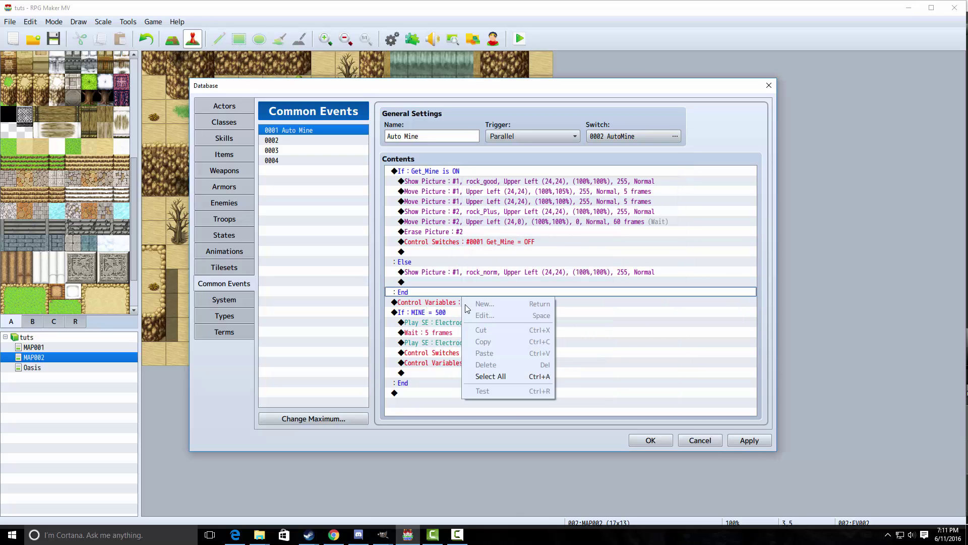
pyautogui.click(458, 304)
pyautogui.press('Return')
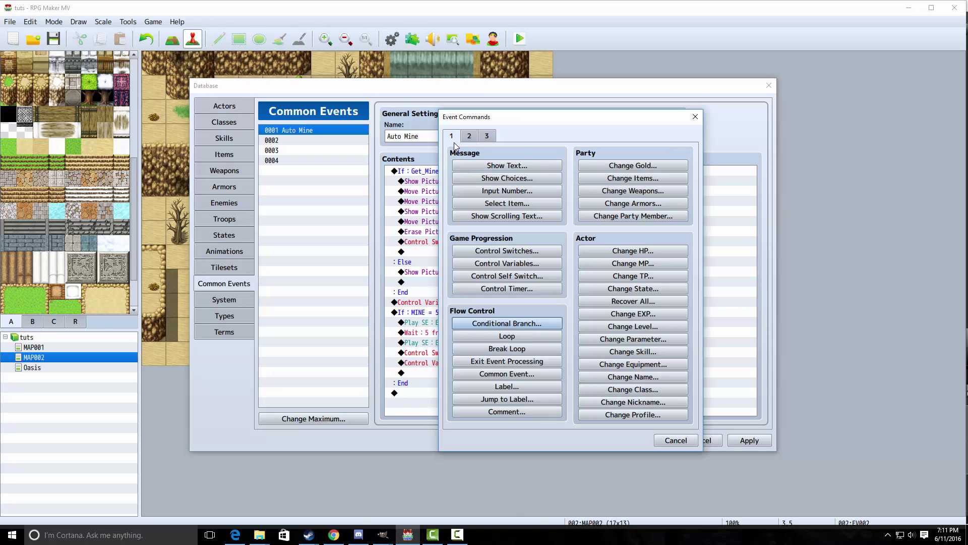
pyautogui.click(480, 263)
pyautogui.press('Escape')
pyautogui.press('Escape')
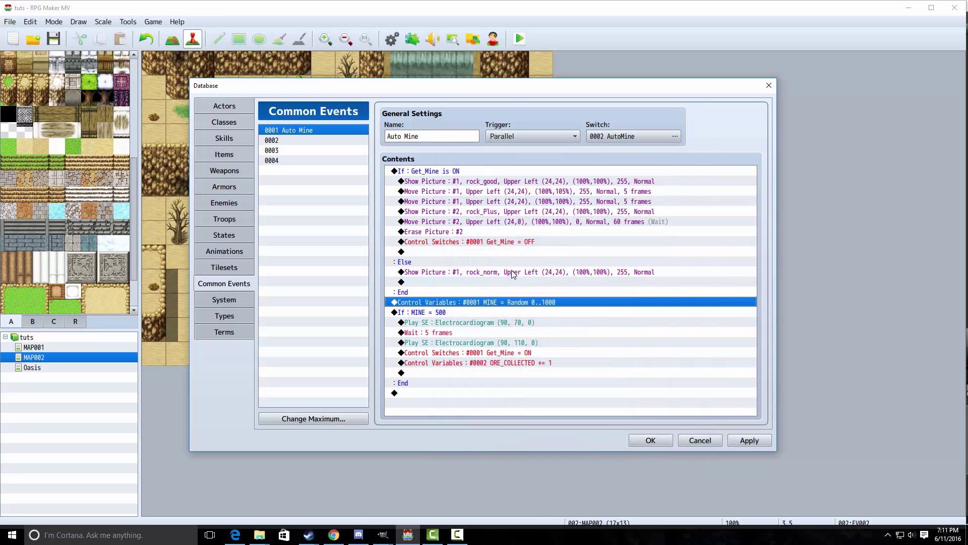
# Review the variable choice and random range in the existing Control Variables command, keeping 0001 MINE as the target.
pyautogui.press('Return')
pyautogui.click(562, 214)
pyautogui.click(620, 187)
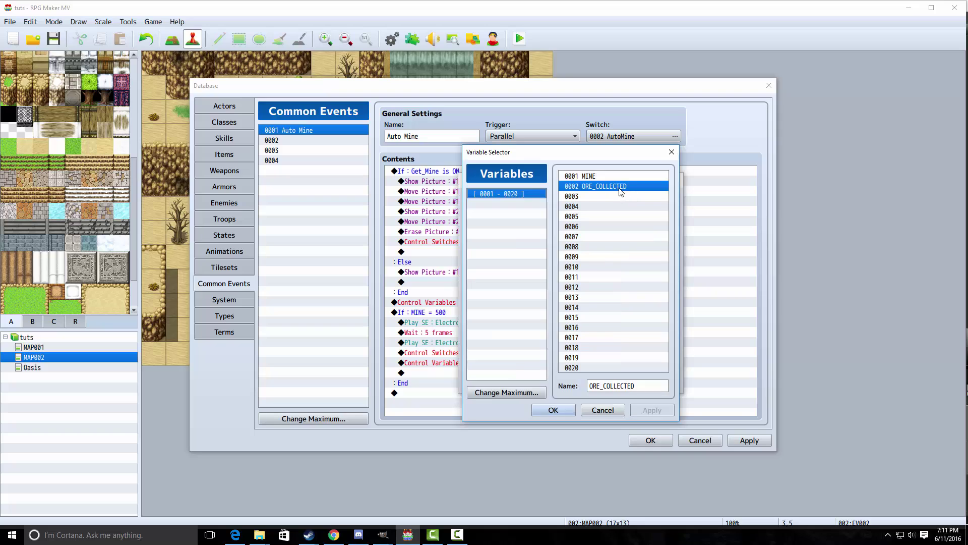
pyautogui.click(607, 175)
pyautogui.click(608, 186)
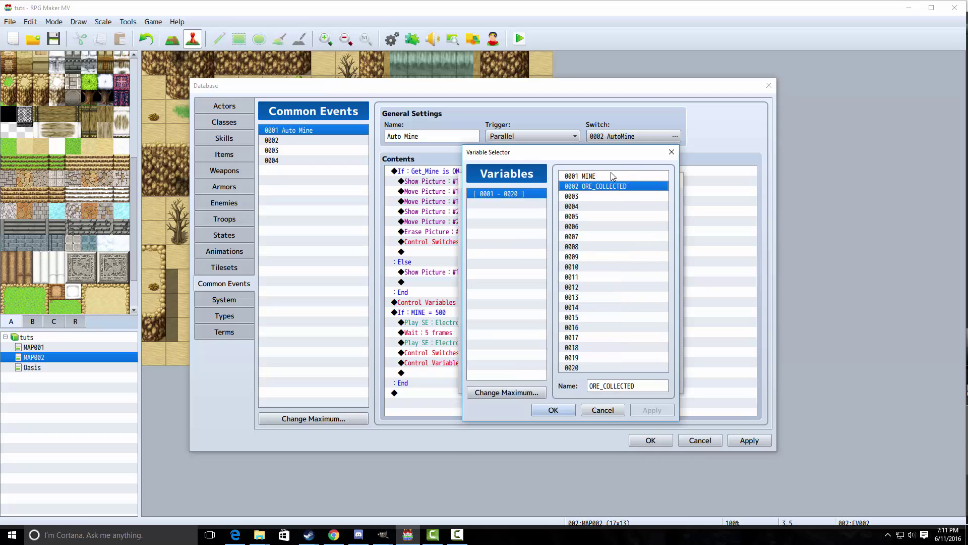
pyautogui.click(605, 176)
pyautogui.doubleClick(595, 177)
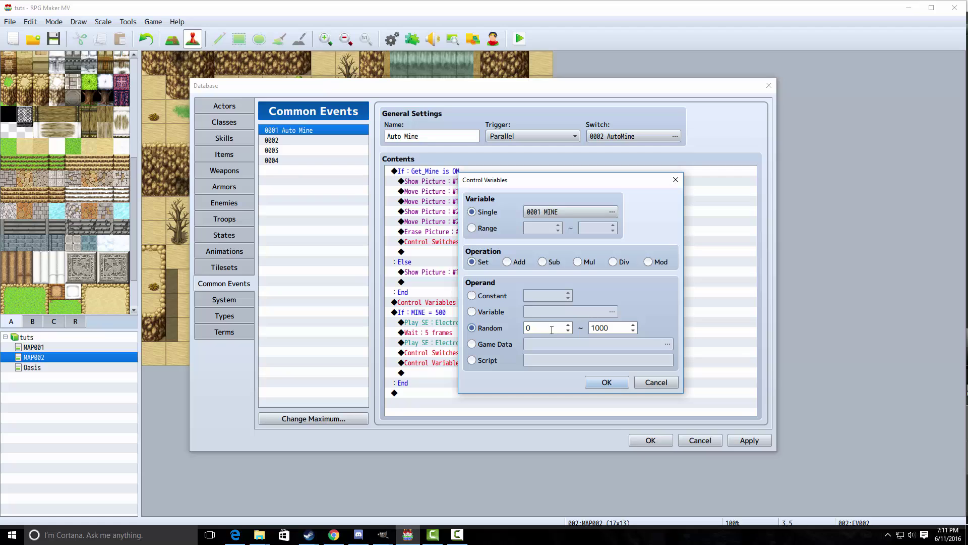
pyautogui.press('Return')
# Examine the condition settings of the MINE conditional branch.
pyautogui.click(432, 315)
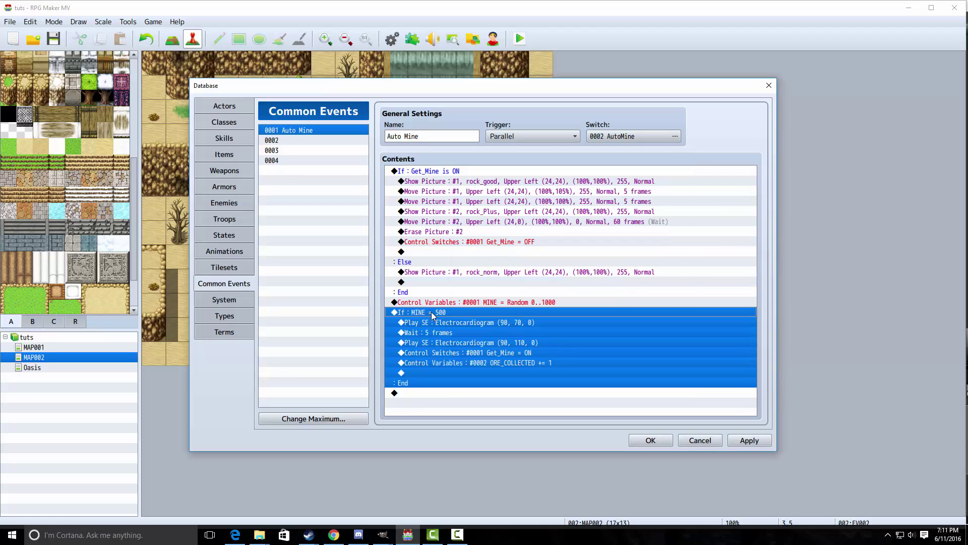
pyautogui.doubleClick(615, 312)
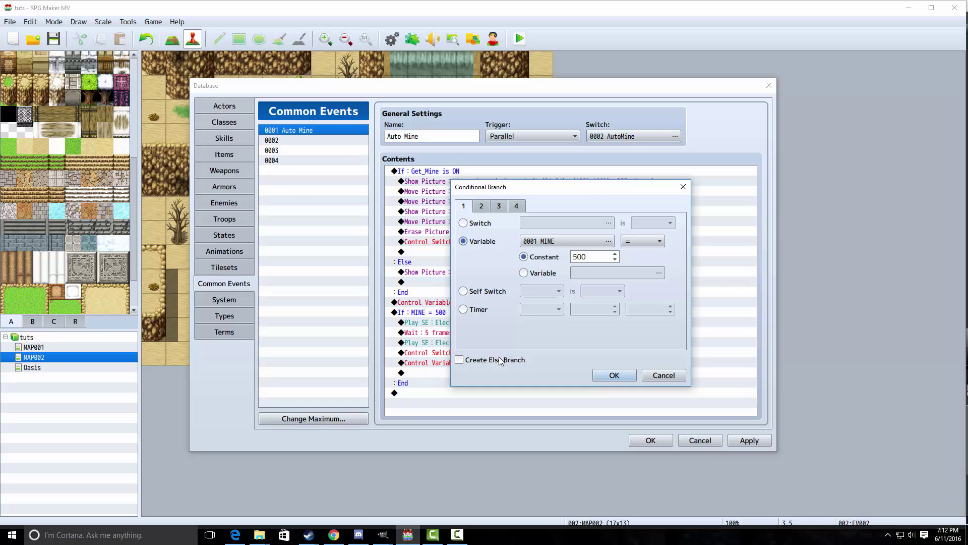
pyautogui.click(605, 374)
# Examine the two Play SE commands and the Wait between them, previewing the second Electrocardiogram sound.
pyautogui.click(453, 328)
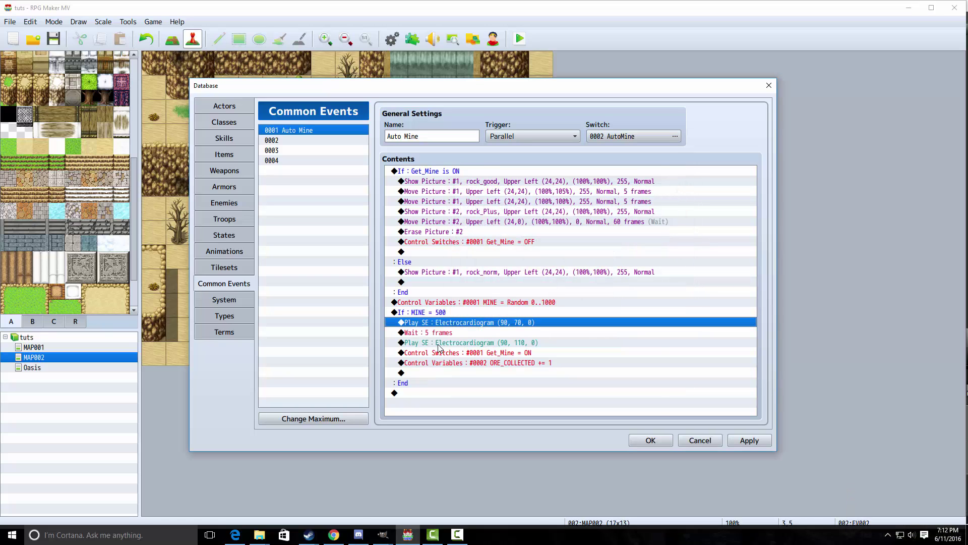
pyautogui.press('Return')
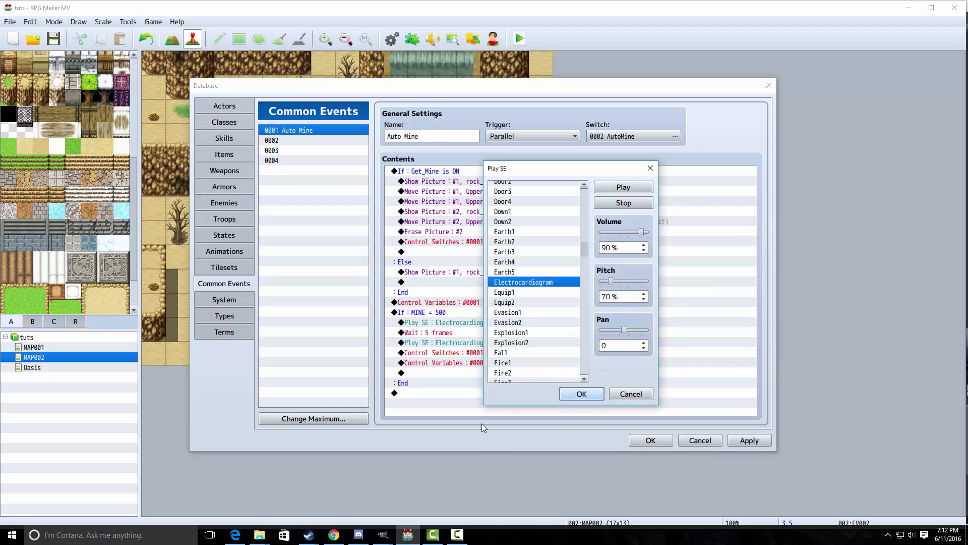
pyautogui.click(579, 394)
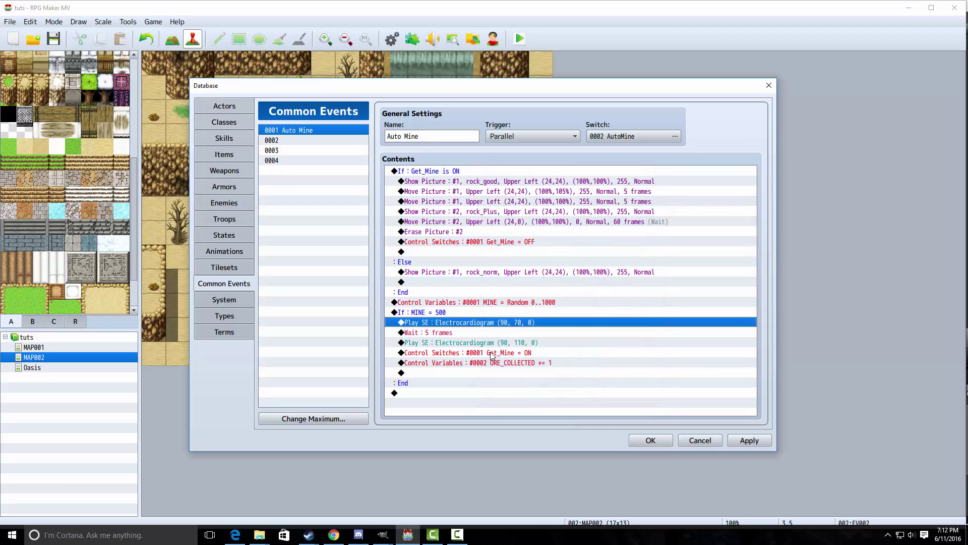
pyautogui.doubleClick(456, 333)
pyautogui.press('Return')
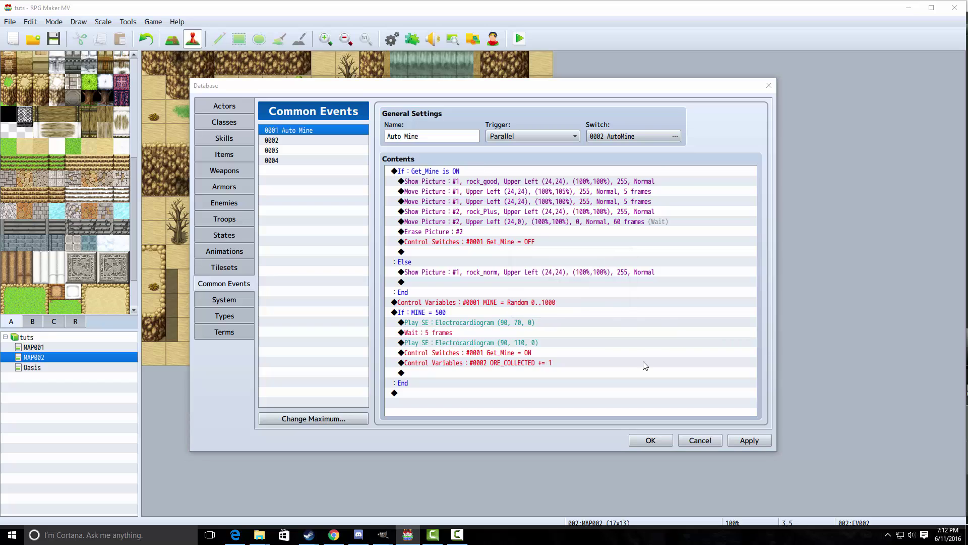
pyautogui.doubleClick(643, 342)
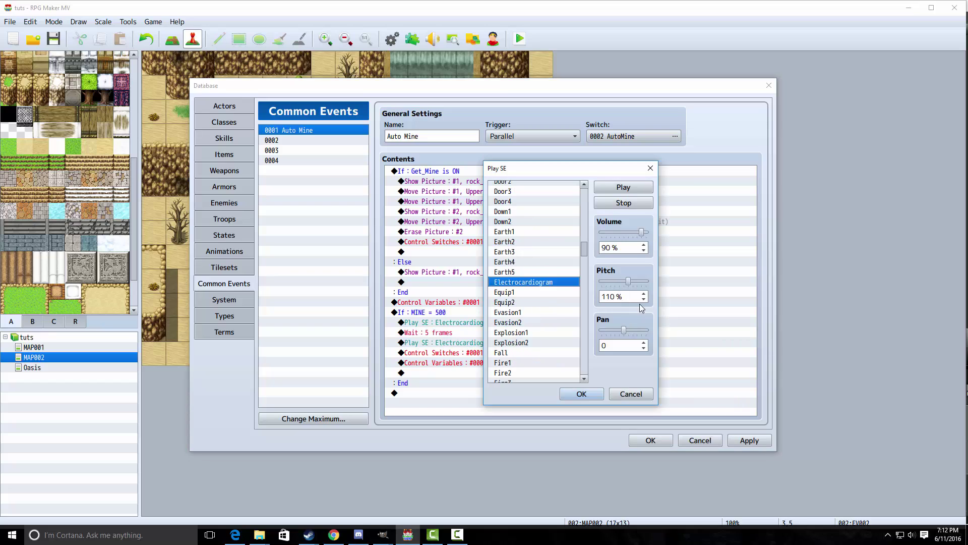
pyautogui.click(625, 187)
pyautogui.click(582, 394)
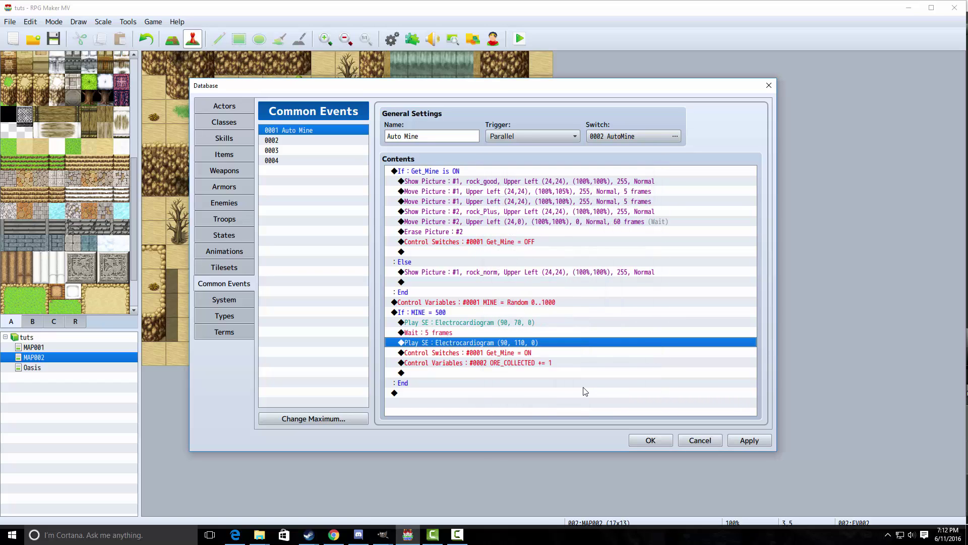
# Examine the Control Switches command for Get_Mine inside the MINE branch.
pyautogui.click(473, 362)
pyautogui.doubleClick(545, 354)
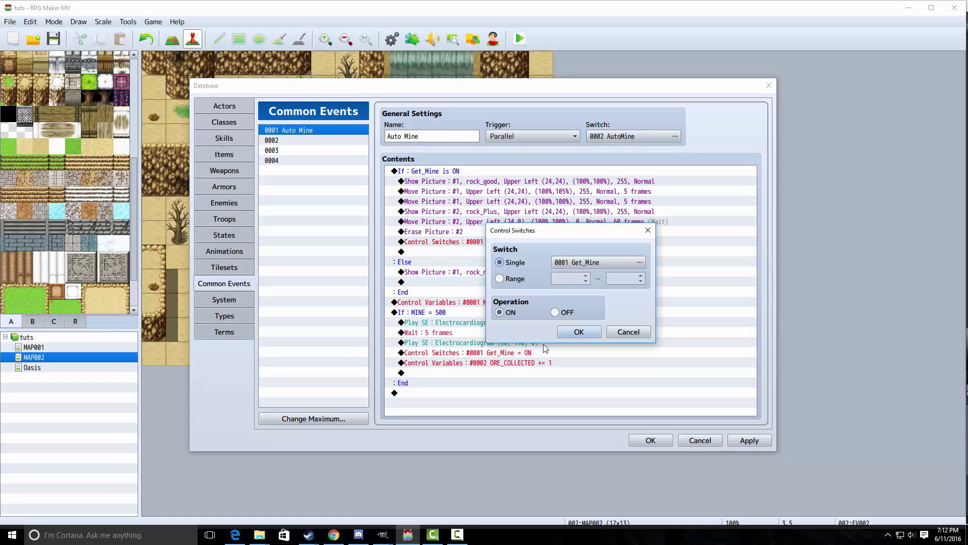
pyautogui.click(578, 331)
pyautogui.rightClick(444, 353)
pyautogui.press('Escape')
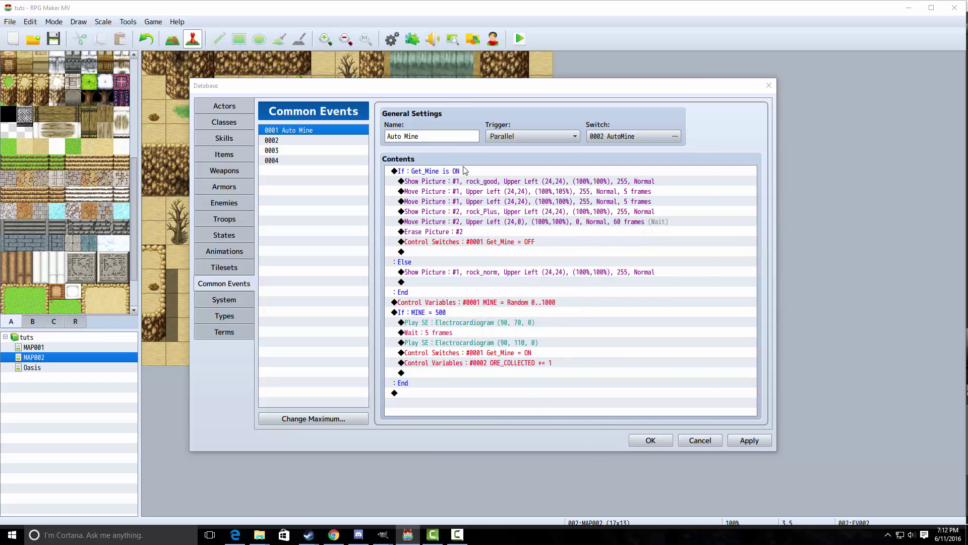
# Review how a new Control Switches command targets 0001 Get_Mine, leaving without inserting it.
pyautogui.press('Insert')
pyautogui.click(502, 252)
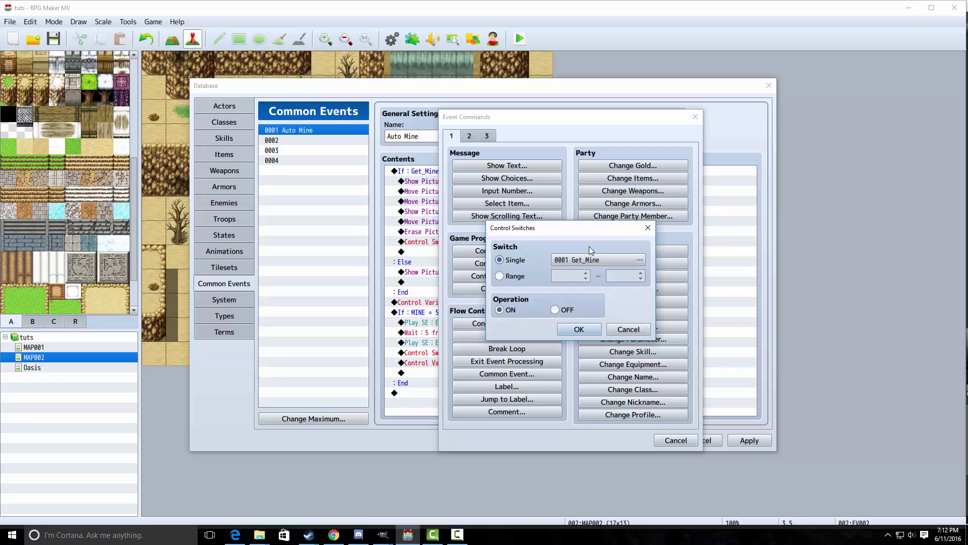
pyautogui.click(587, 260)
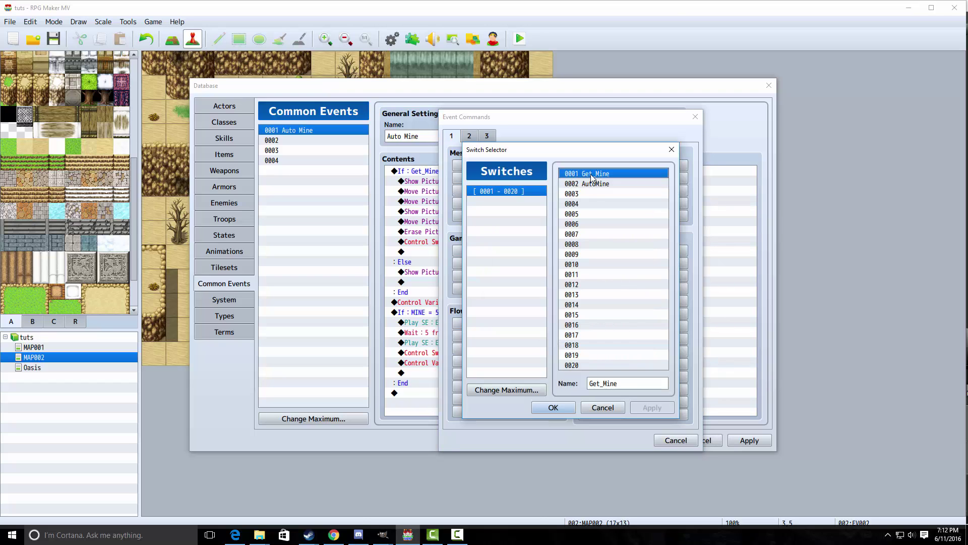
pyautogui.doubleClick(591, 177)
pyautogui.click(611, 328)
pyautogui.press('Escape')
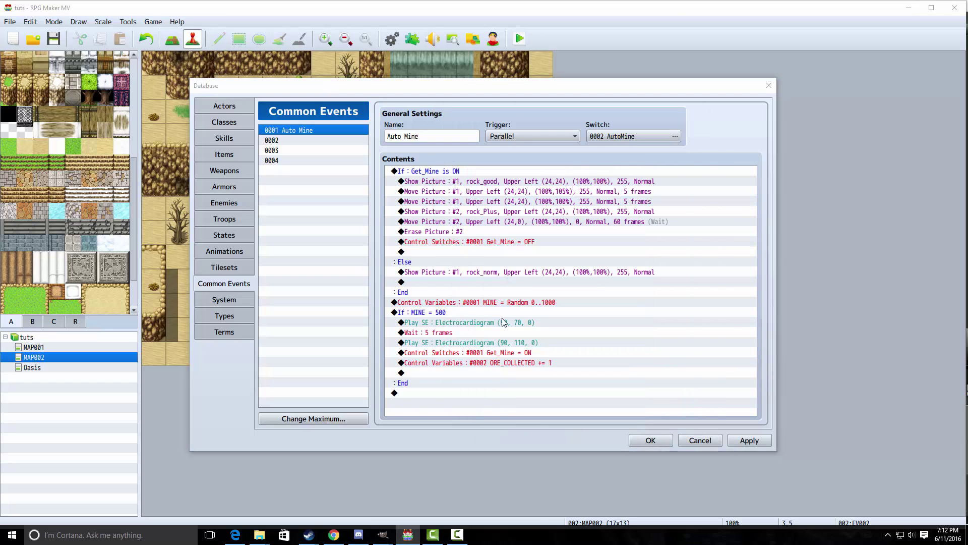
pyautogui.doubleClick(507, 303)
pyautogui.click(573, 214)
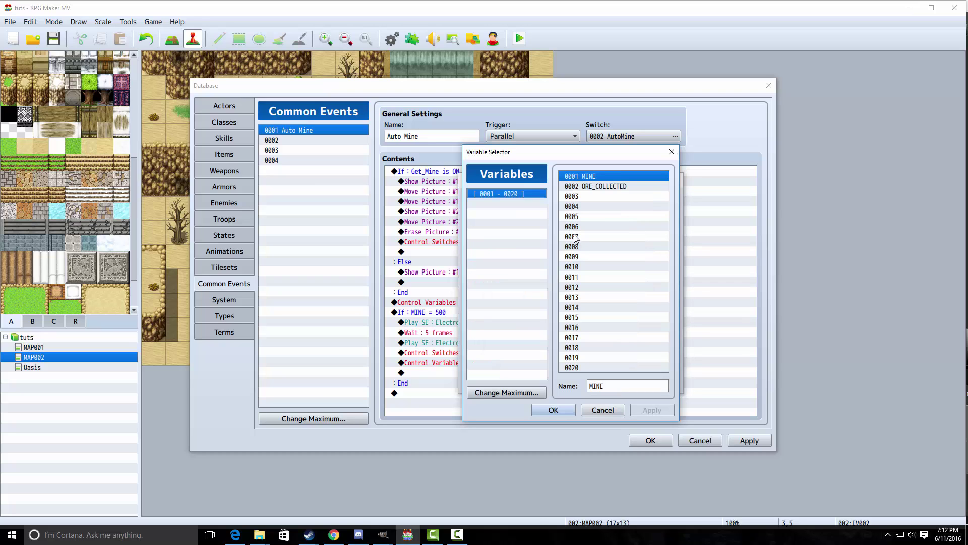
pyautogui.doubleClick(602, 186)
pyautogui.press('Escape')
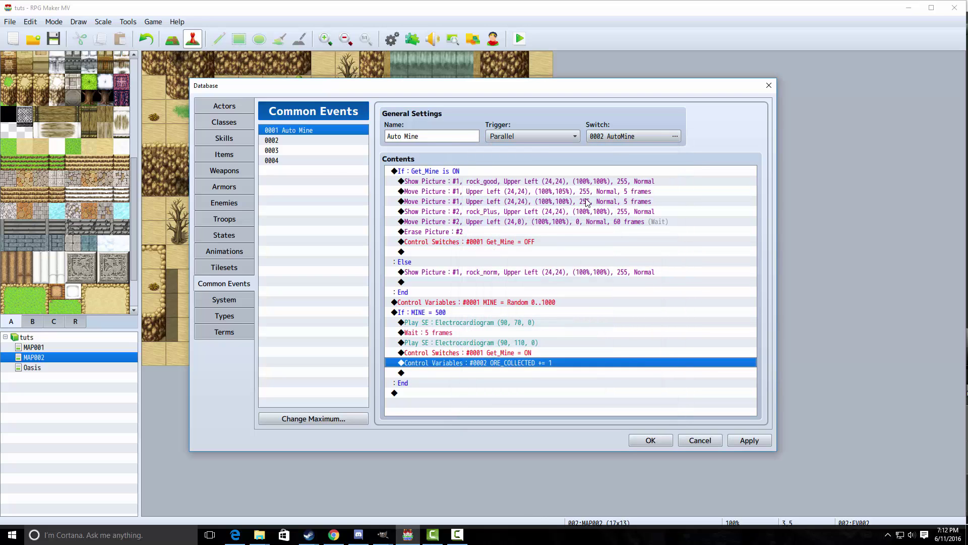
# Confirm 0002 ORE_COLLECTED as the variable that the last Control Variables command increases by 1, and save the database.
pyautogui.doubleClick(499, 362)
pyautogui.click(605, 212)
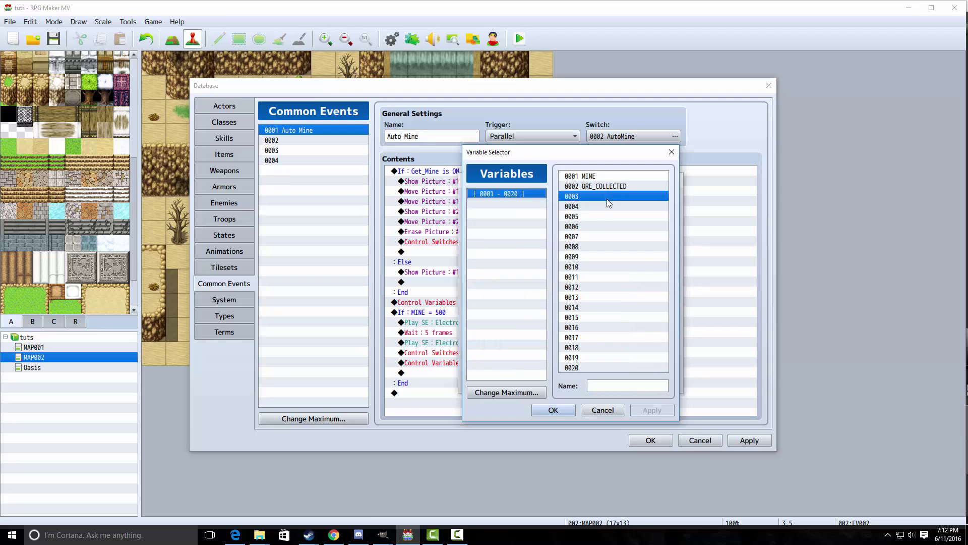
pyautogui.doubleClick(607, 191)
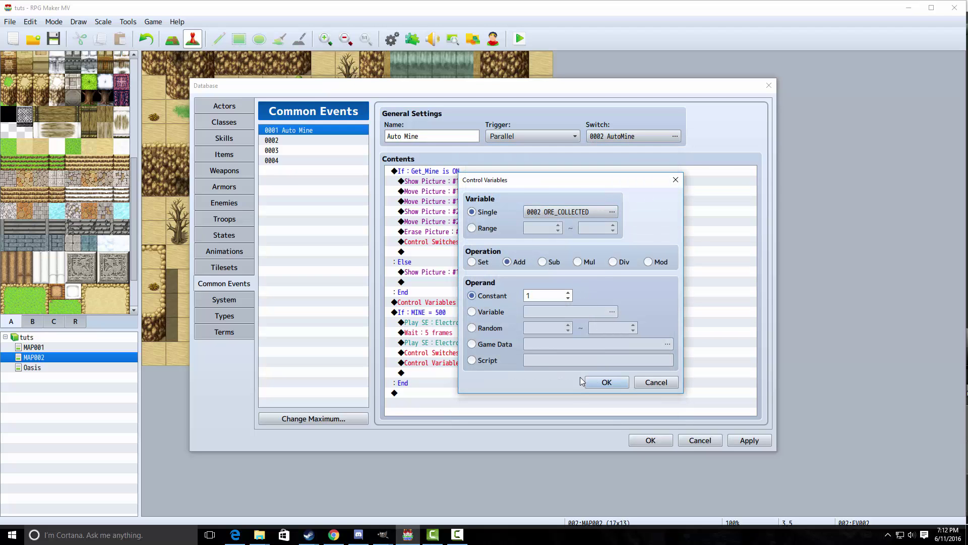
pyautogui.click(603, 382)
pyautogui.click(495, 384)
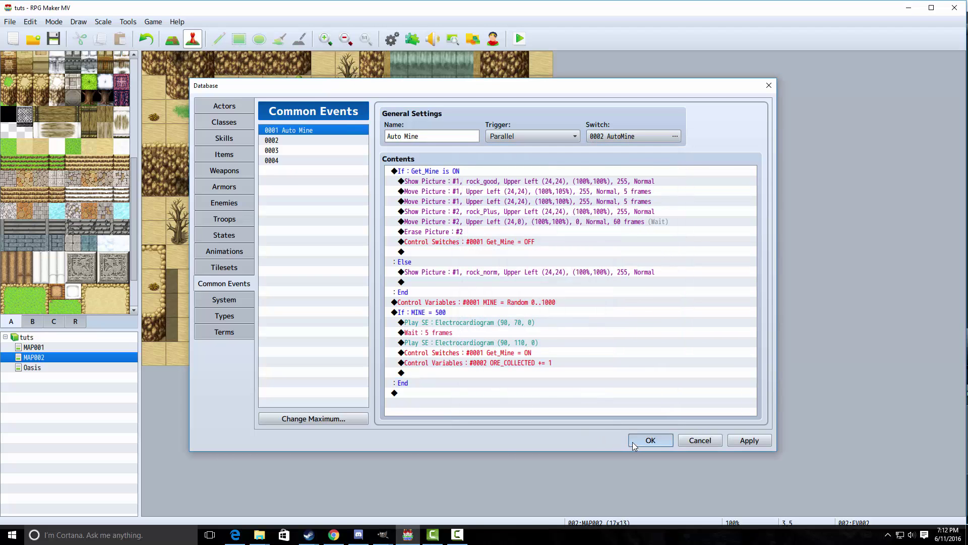
pyautogui.click(649, 440)
# Open the rock event EV002 on the map and choose Same as characters as its priority.
pyautogui.doubleClick(228, 185)
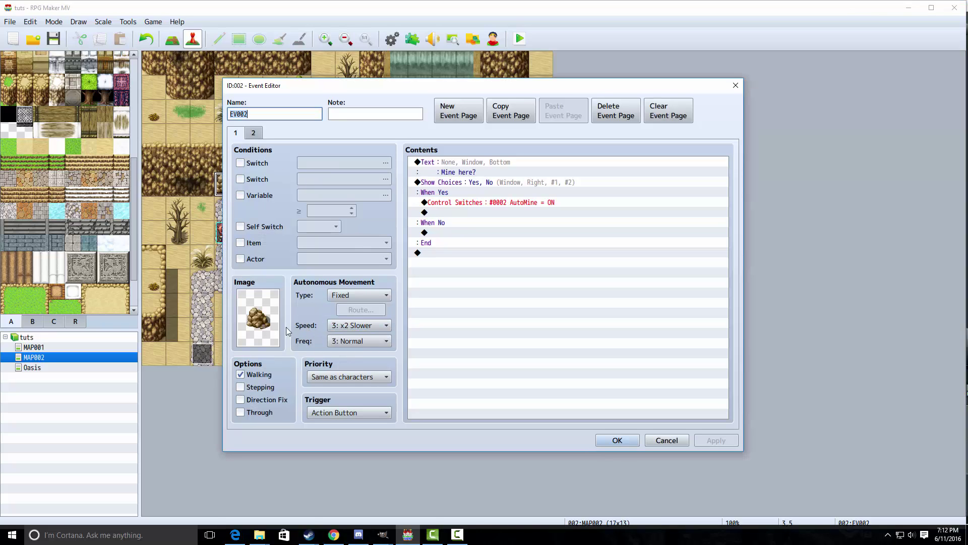
pyautogui.click(353, 376)
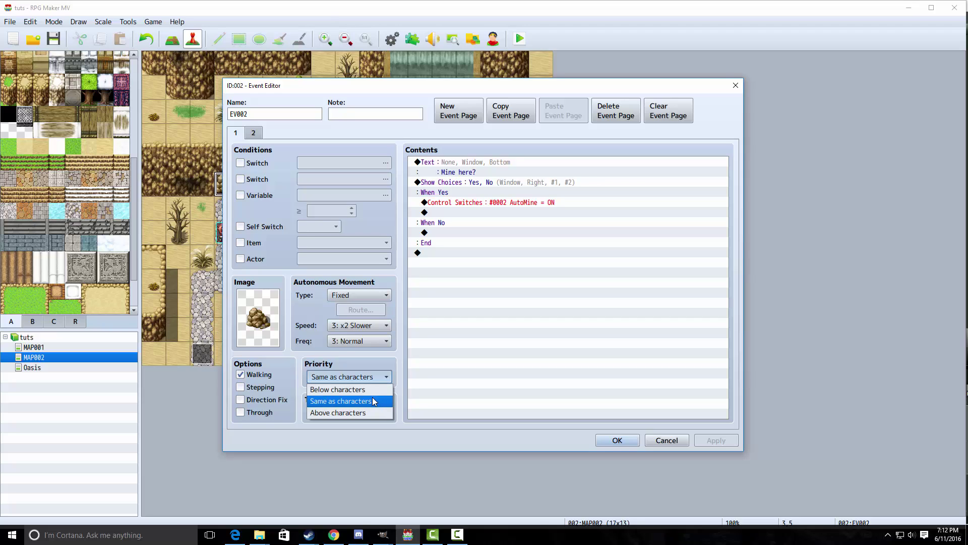
pyautogui.click(373, 401)
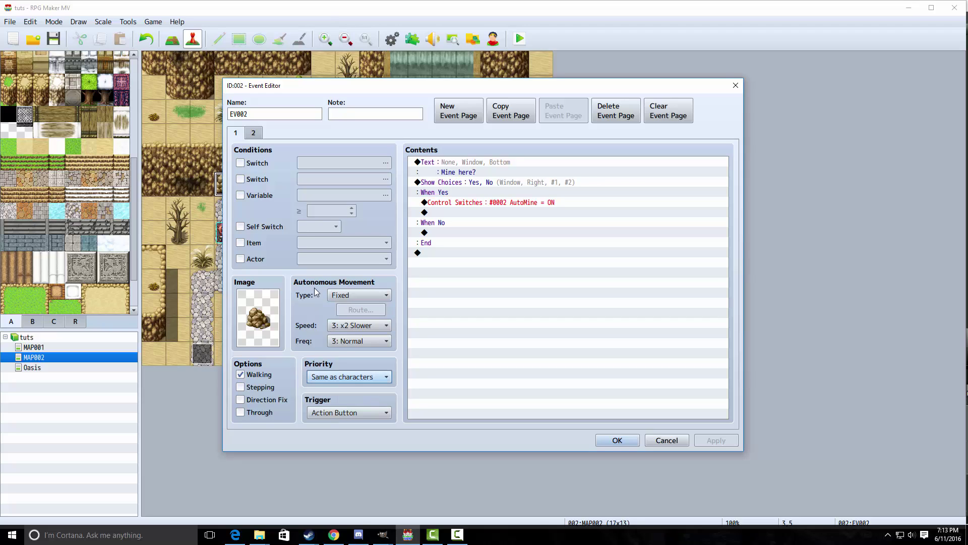
# Review the Show Text, Show Choices and Control Switches commands on page 1 of the rock event, leaving each as it is.
pyautogui.click(464, 166)
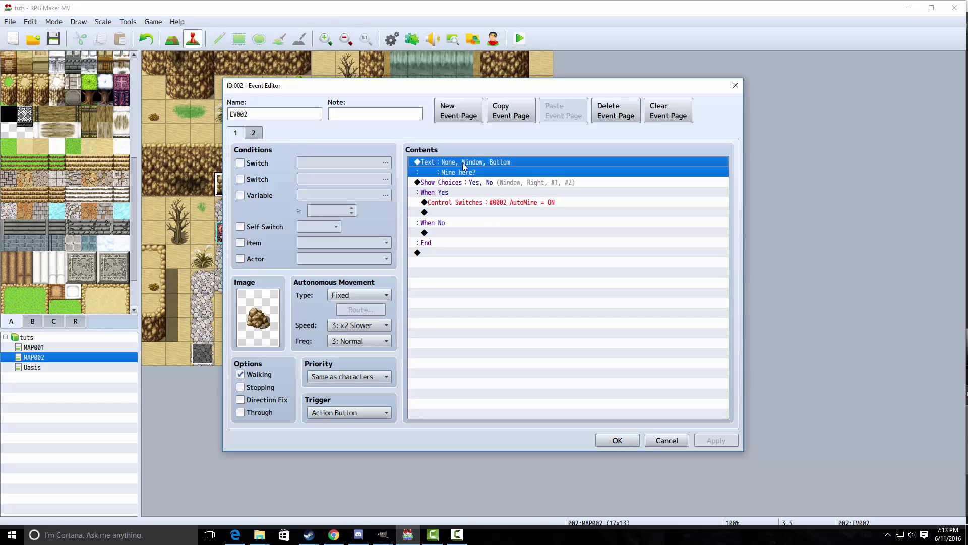
pyautogui.doubleClick(467, 168)
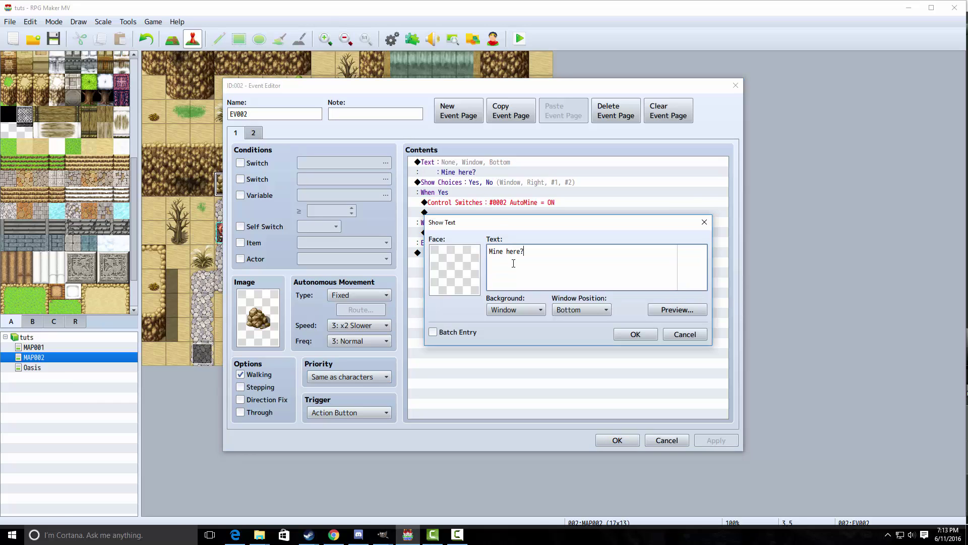
pyautogui.press('Escape')
pyautogui.doubleClick(494, 183)
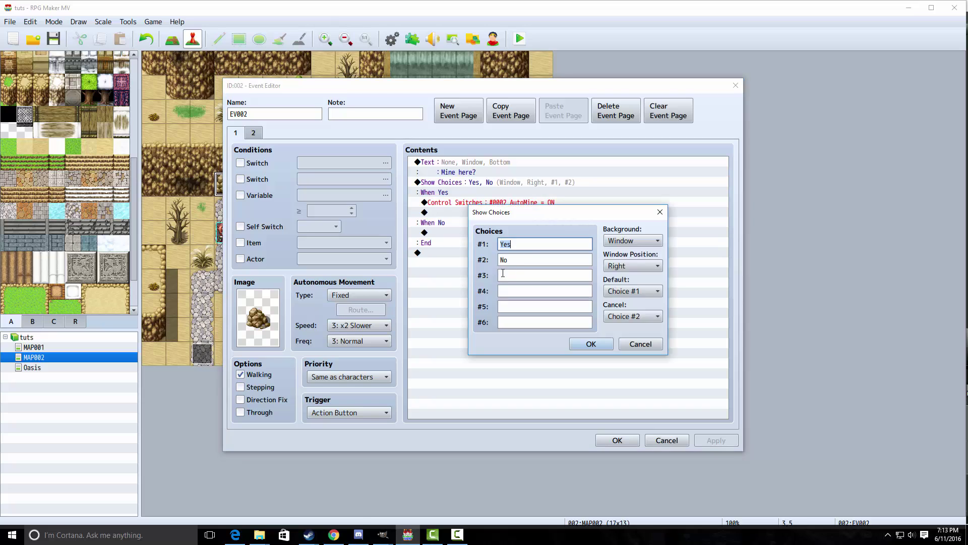
pyautogui.press('Escape')
pyautogui.doubleClick(488, 202)
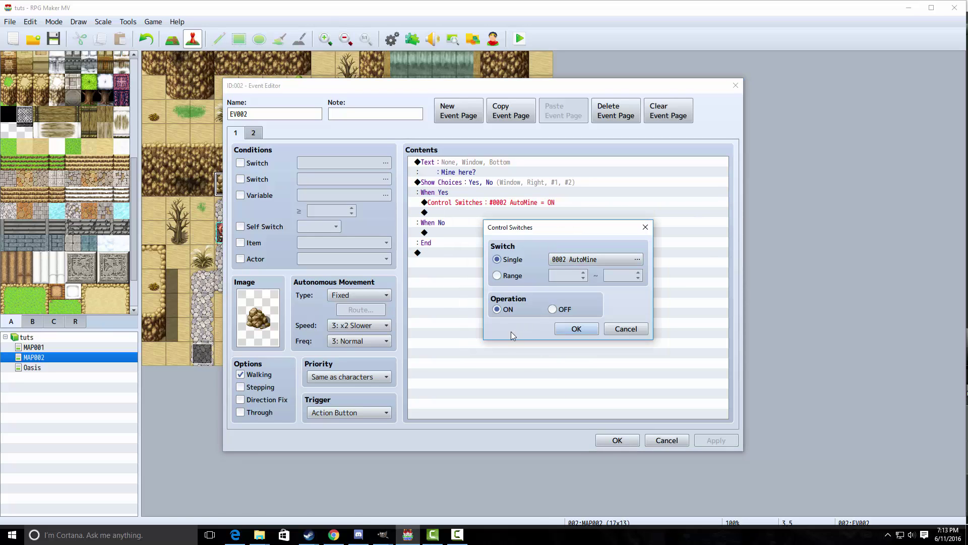
pyautogui.press('Escape')
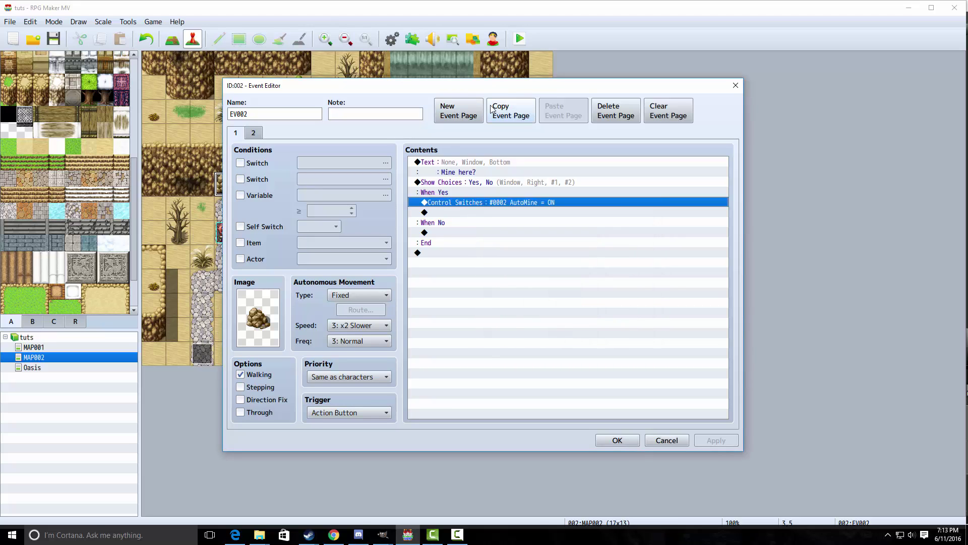
# Review event page 2 and examine its Show Text, Show Choices and AutoMine Control Switches commands without editing them.
pyautogui.click(251, 133)
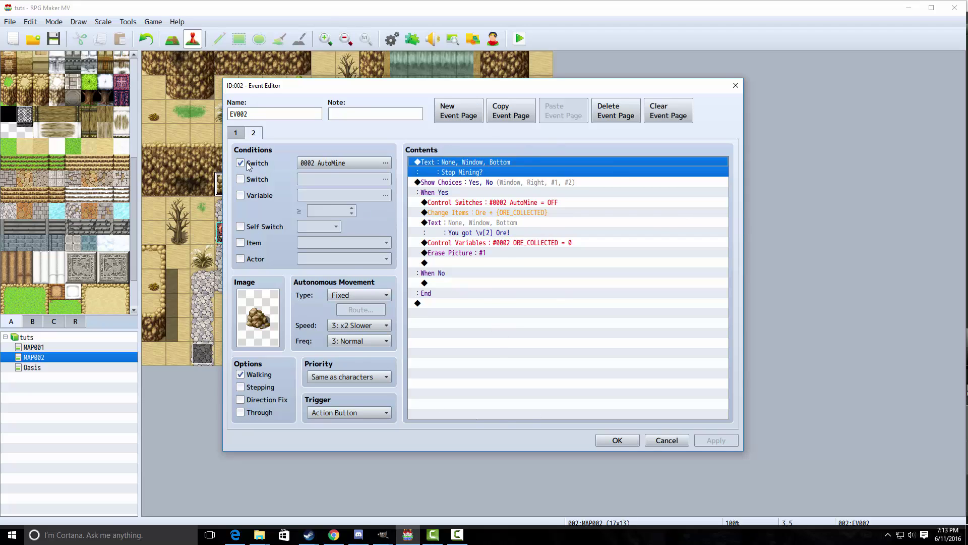
pyautogui.click(249, 135)
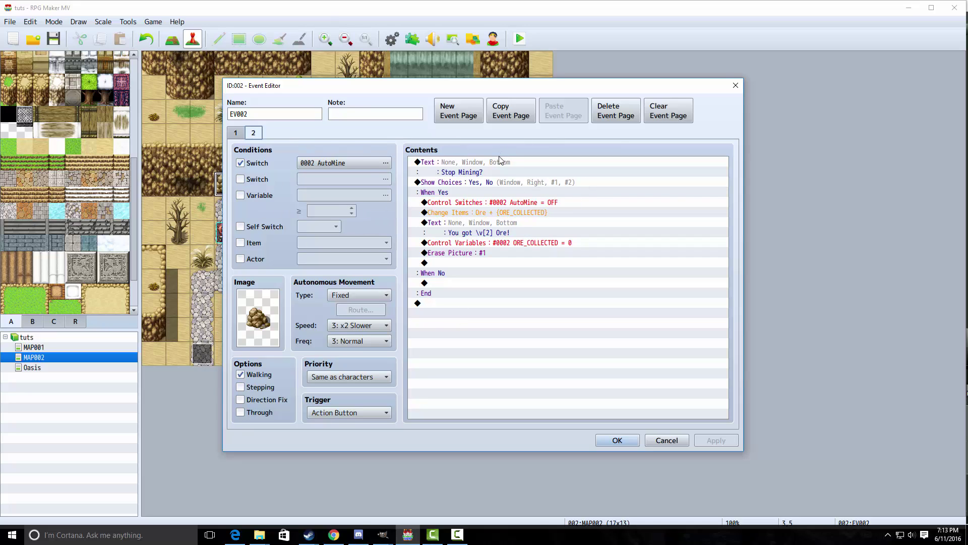
pyautogui.doubleClick(494, 170)
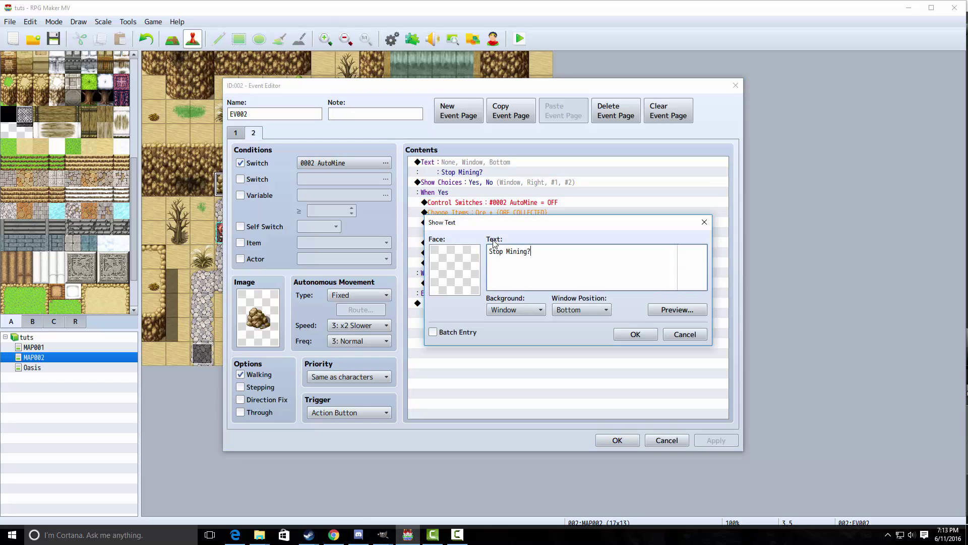
pyautogui.press('Escape')
pyautogui.doubleClick(482, 182)
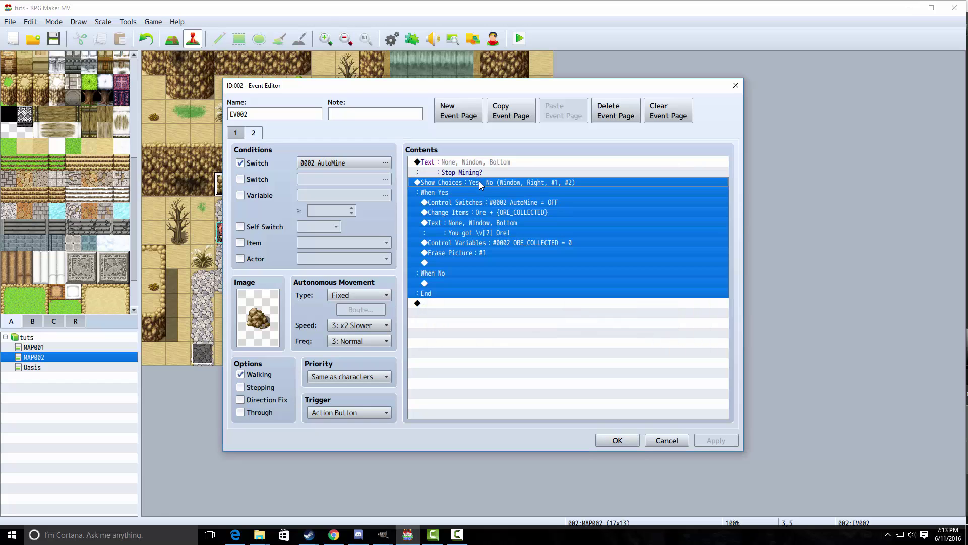
pyautogui.press('Escape')
pyautogui.doubleClick(482, 202)
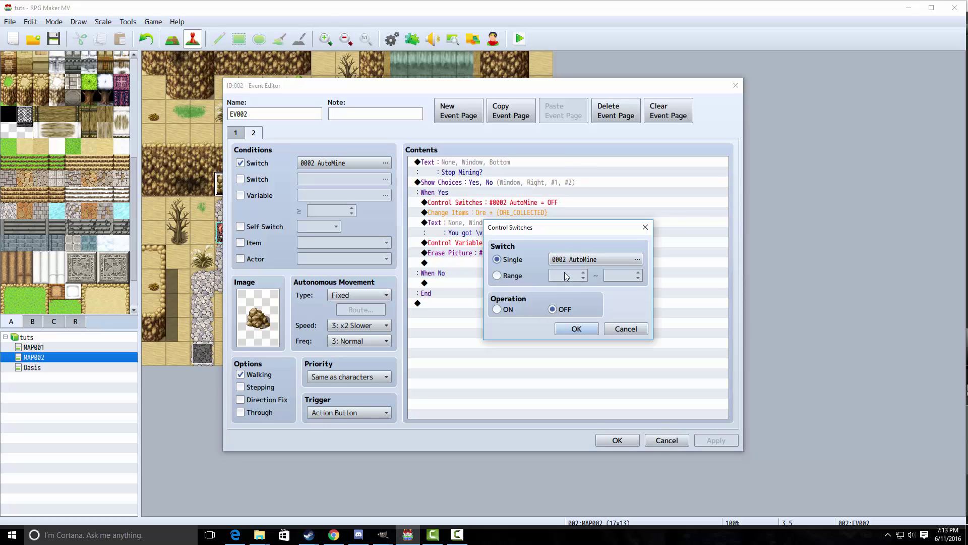
pyautogui.press('Escape')
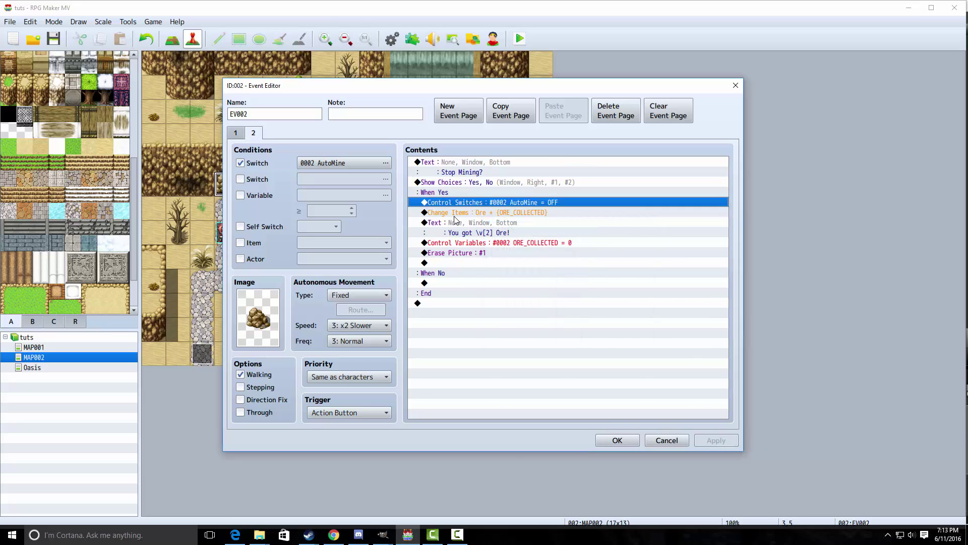
# Confirm Ore as the item that page 2's Change Items command increases by the variable 0002 ORE_COLLECTED.
pyautogui.doubleClick(455, 214)
pyautogui.click(526, 245)
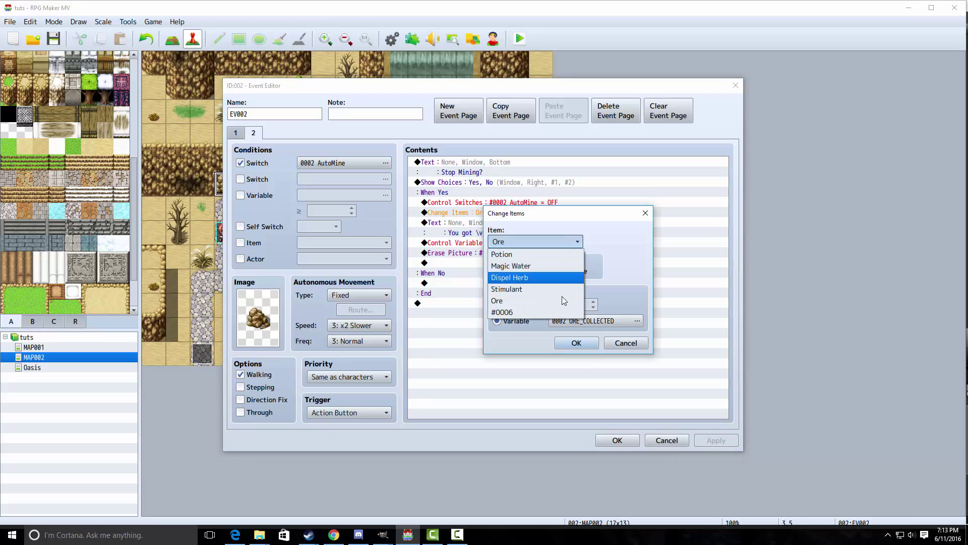
pyautogui.click(509, 301)
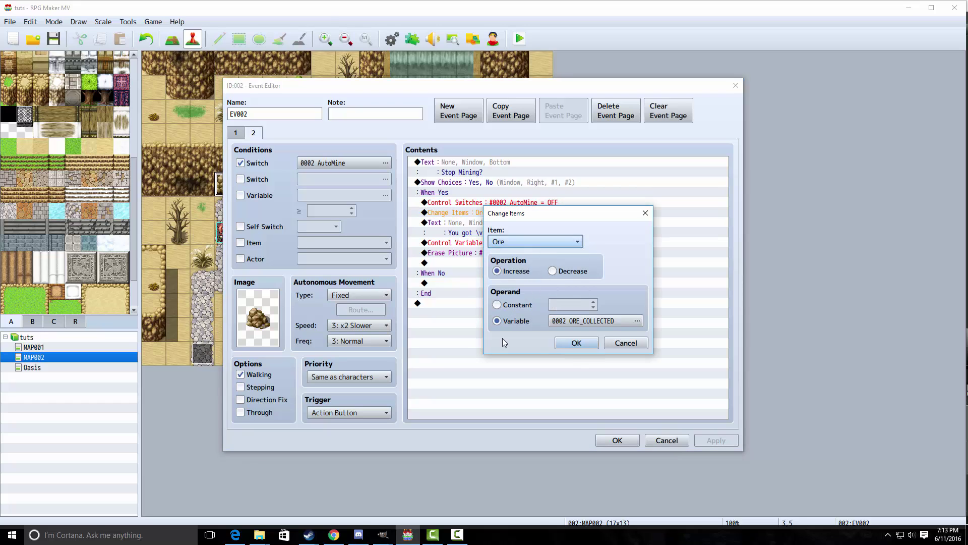
pyautogui.click(572, 324)
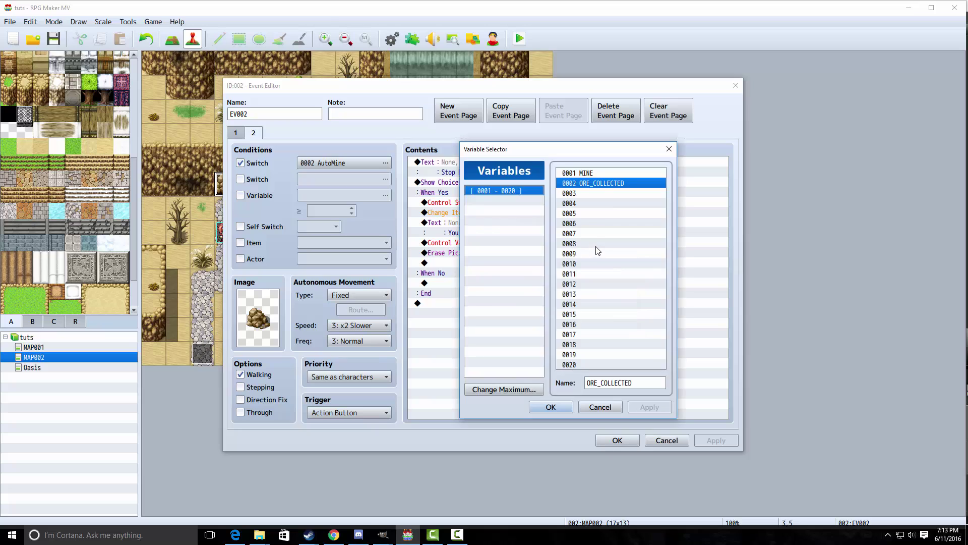
pyautogui.click(579, 342)
pyautogui.click(577, 342)
# Open the Show Text command under Change Items and confirm its message "You got \v[2] Ore!".
pyautogui.click(498, 232)
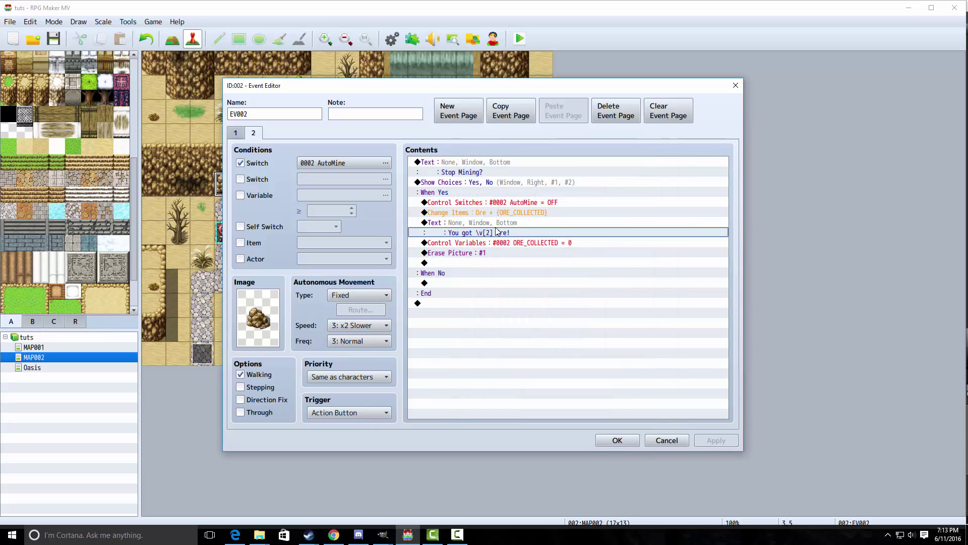
pyautogui.doubleClick(550, 224)
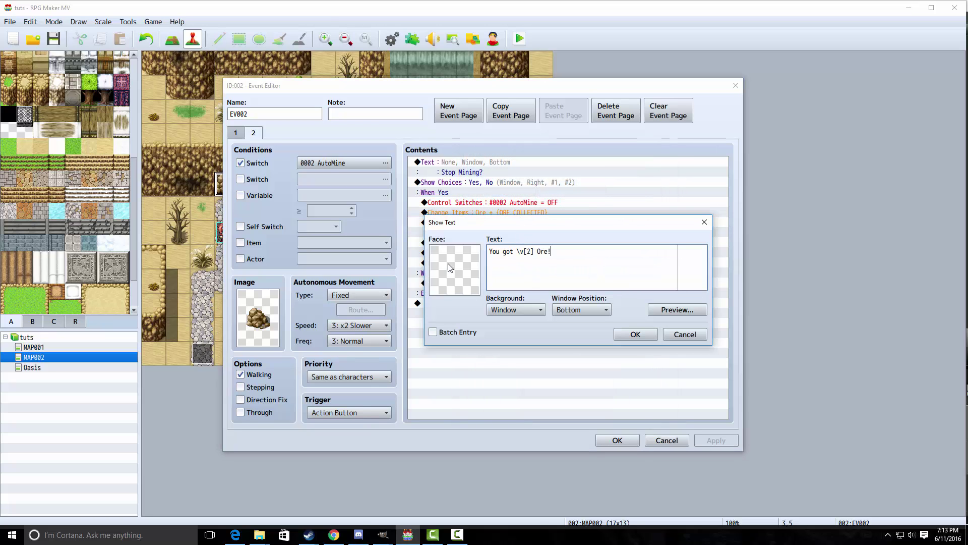
pyautogui.click(547, 252)
pyautogui.click(635, 334)
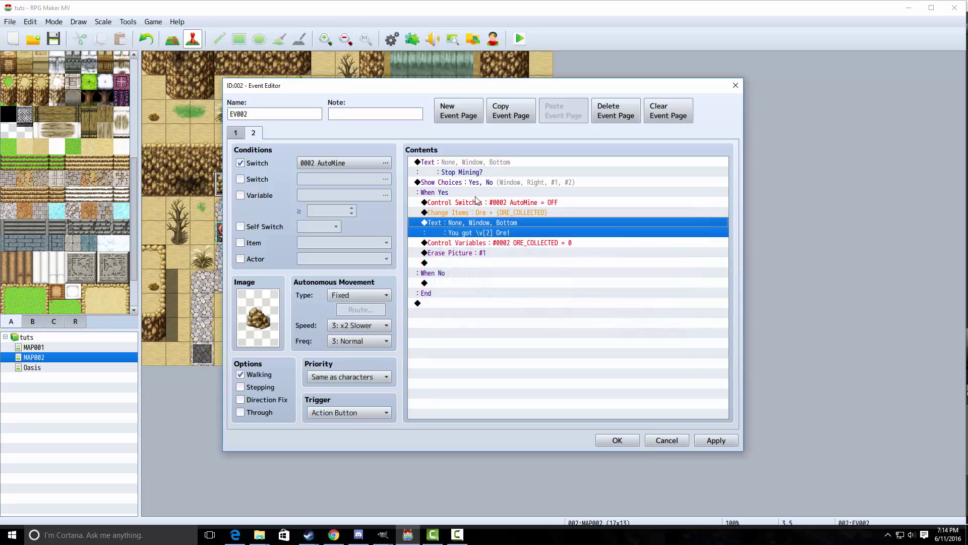
# Confirm 0002 ORE_COLLECTED as the variable that page 2's Control Variables command sets to 0.
pyautogui.click(476, 244)
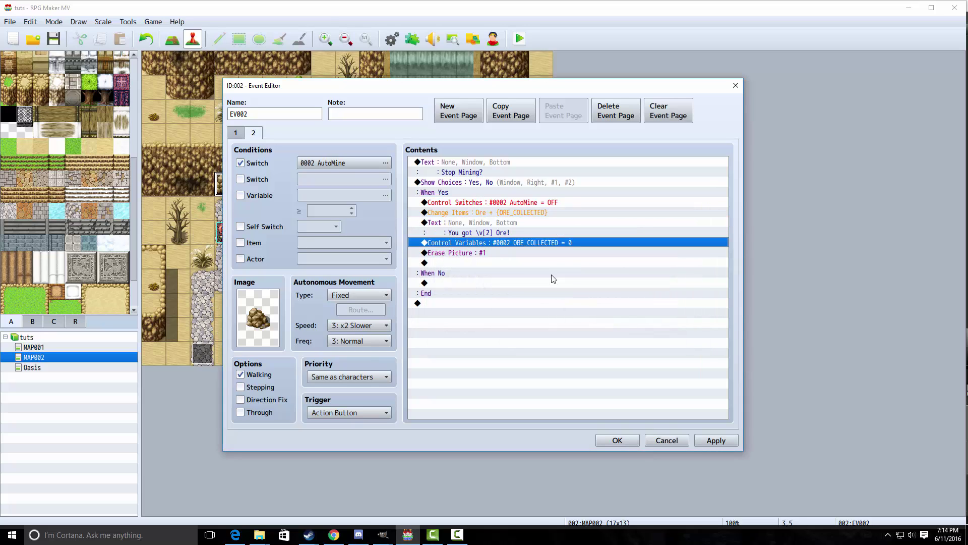
pyautogui.press('Return')
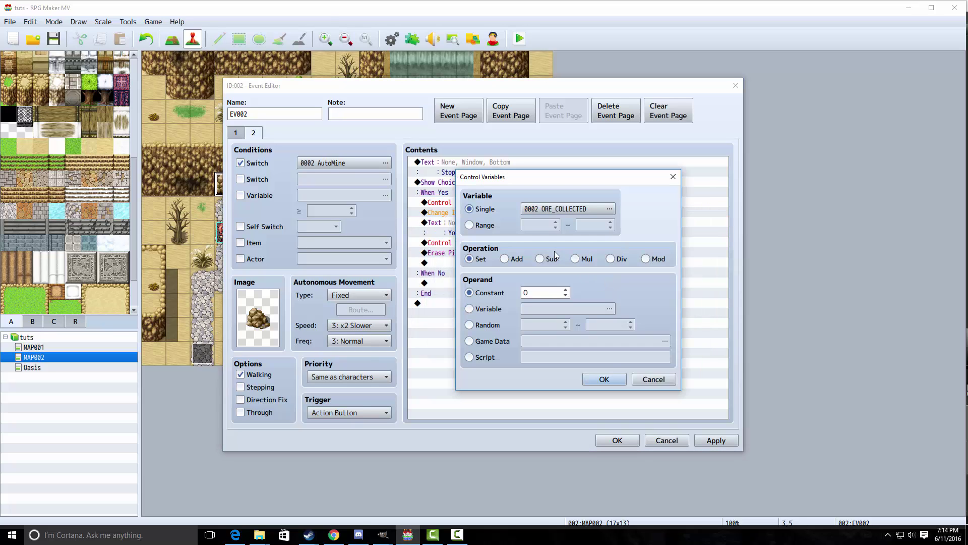
pyautogui.click(549, 208)
pyautogui.doubleClick(589, 183)
pyautogui.click(600, 379)
# Highlight the Erase Picture command on page 2, and accept the rock event's settings to return to the map.
pyautogui.click(475, 253)
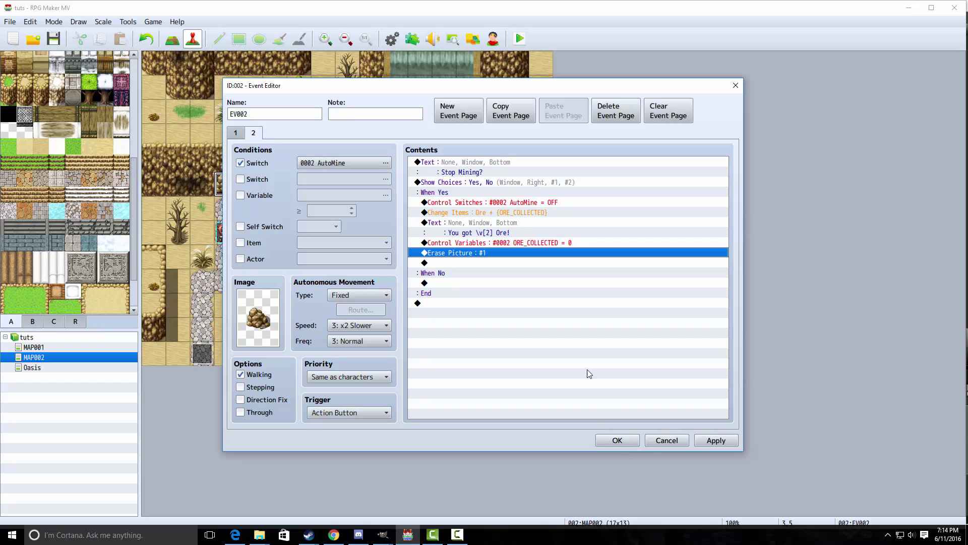
pyautogui.press('End')
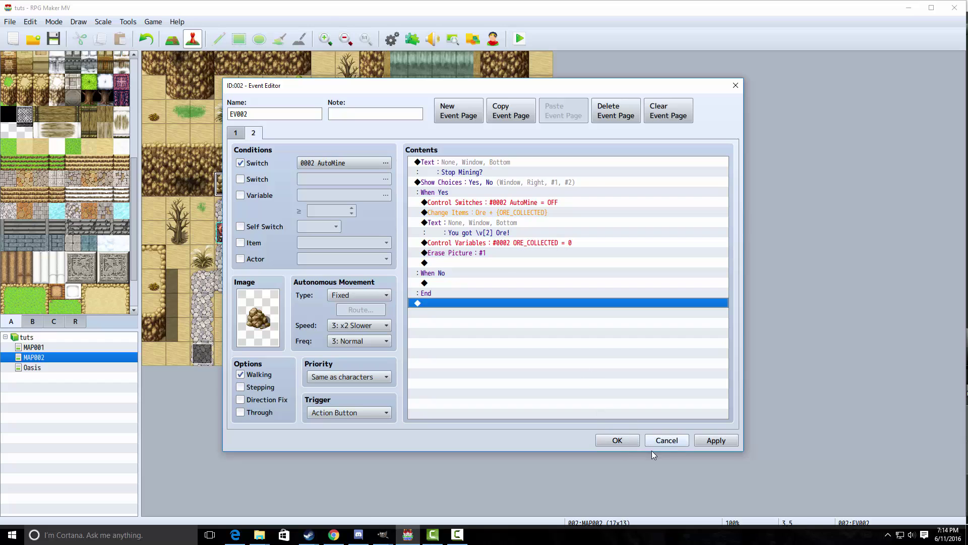
pyautogui.click(617, 440)
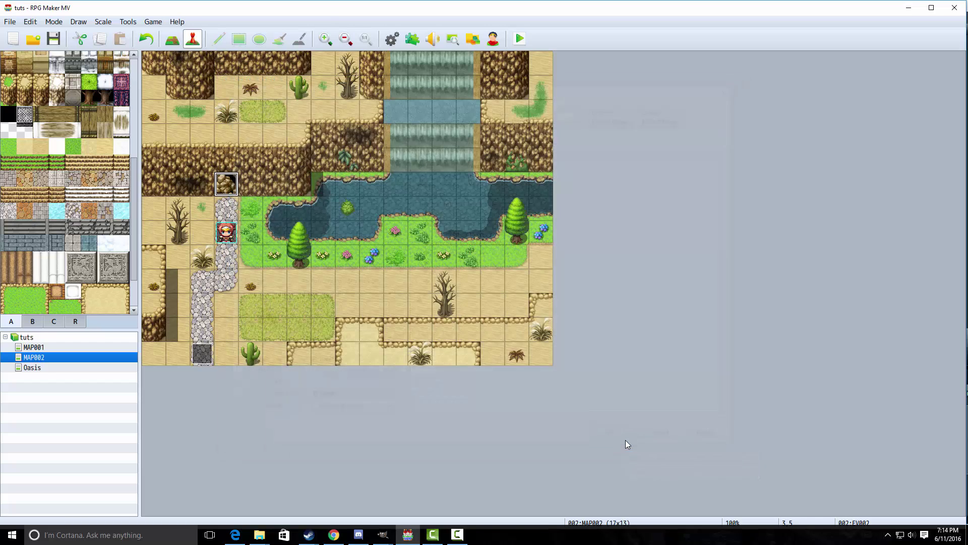